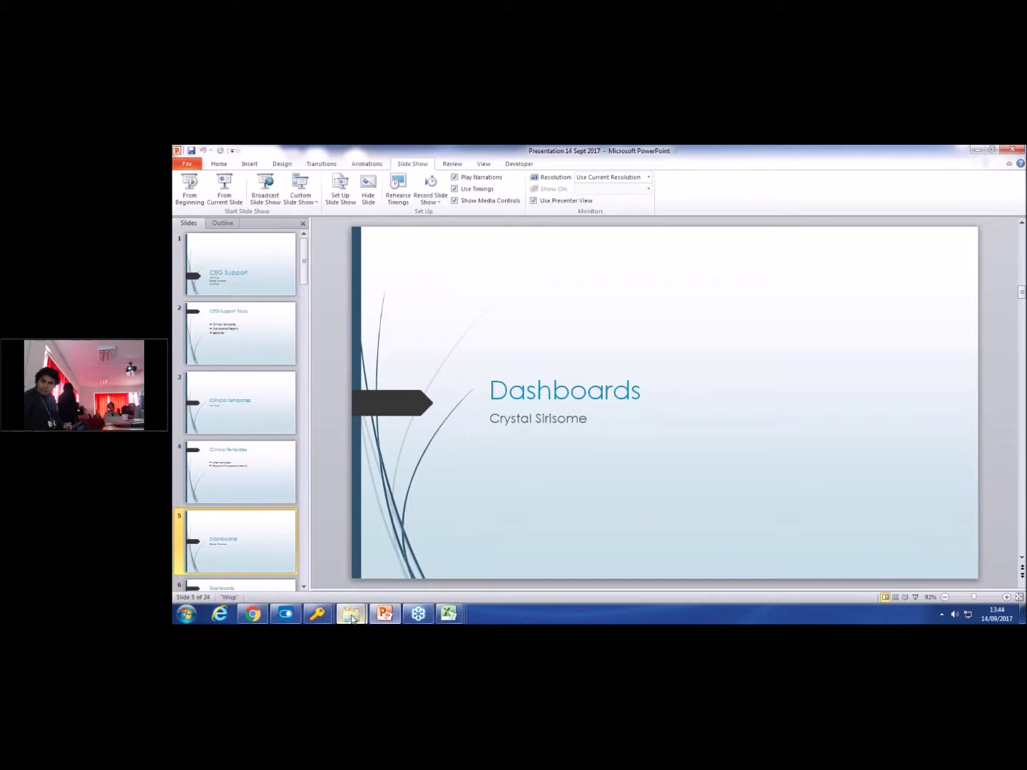
Step: Switch to the open Excel workbook CH LTC1 Core Management (2017-09-01) v6.0.5
{"action": "mouse_move", "coordinate": [351, 619]}
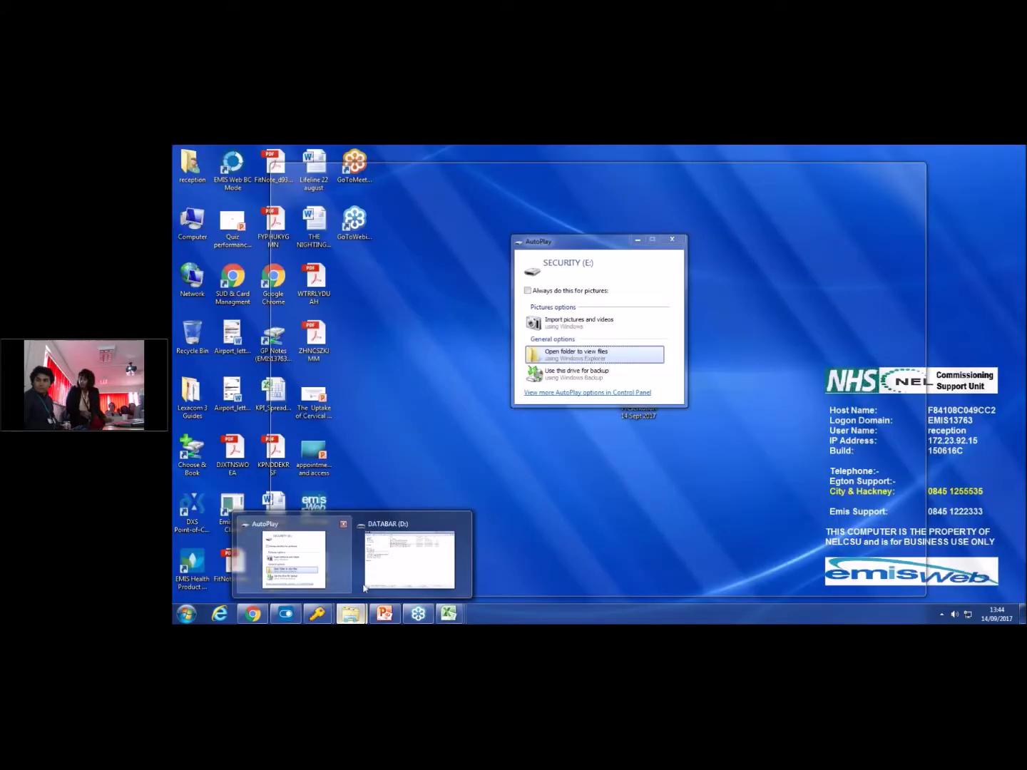
{"action": "left_click", "coordinate": [365, 586]}
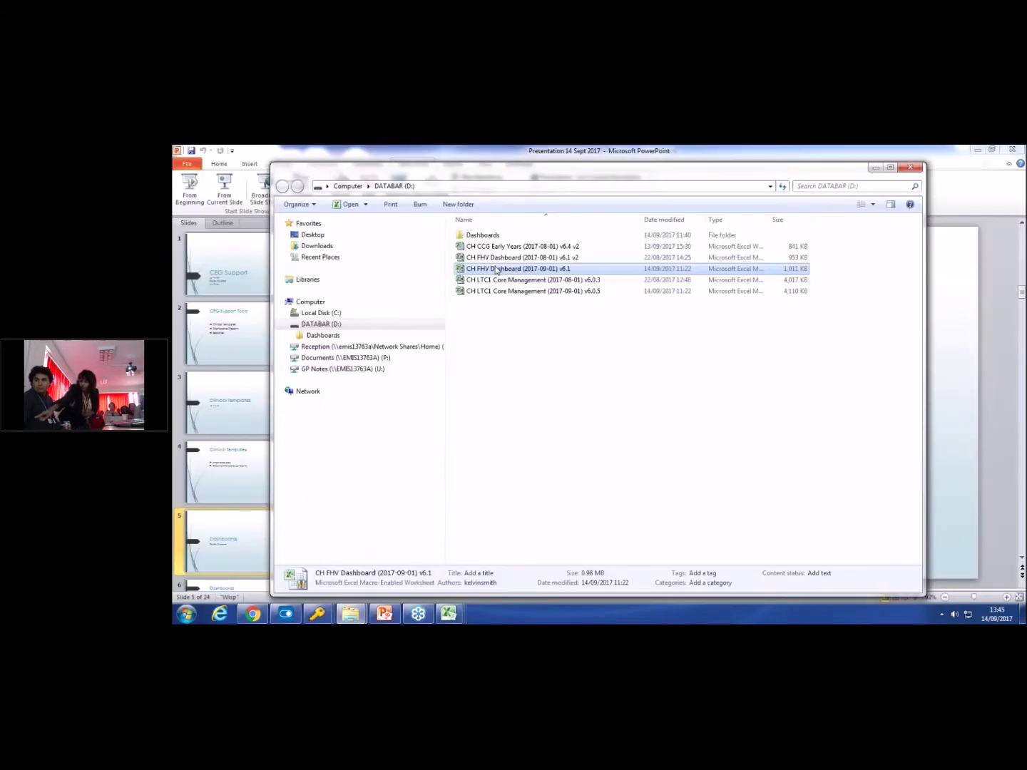
{"action": "left_click", "coordinate": [450, 617]}
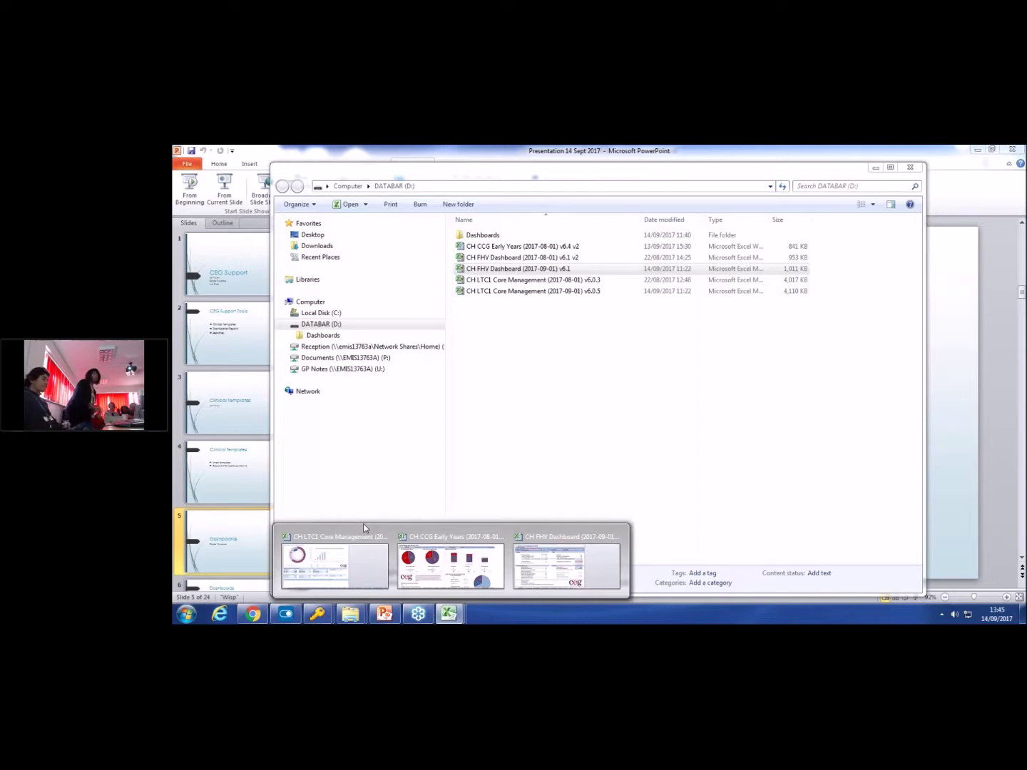
{"action": "left_click", "coordinate": [363, 528]}
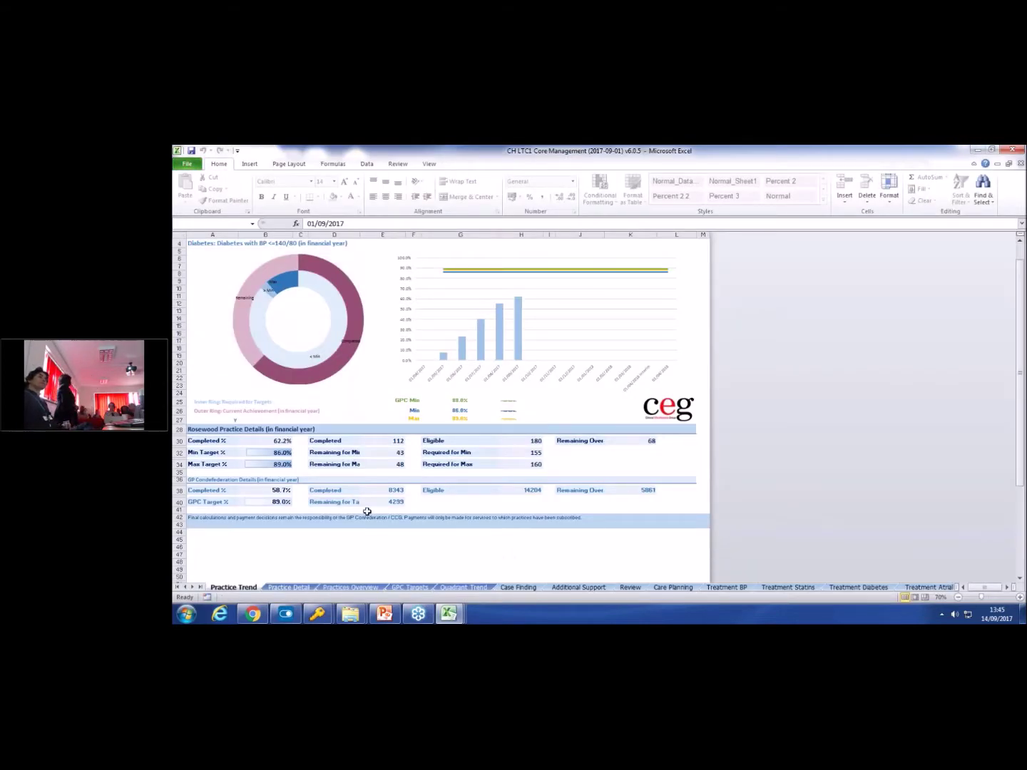
Step: Restore the workbook window to a smaller size and move it toward the middle of the desktop
{"action": "double_click", "coordinate": [482, 156]}
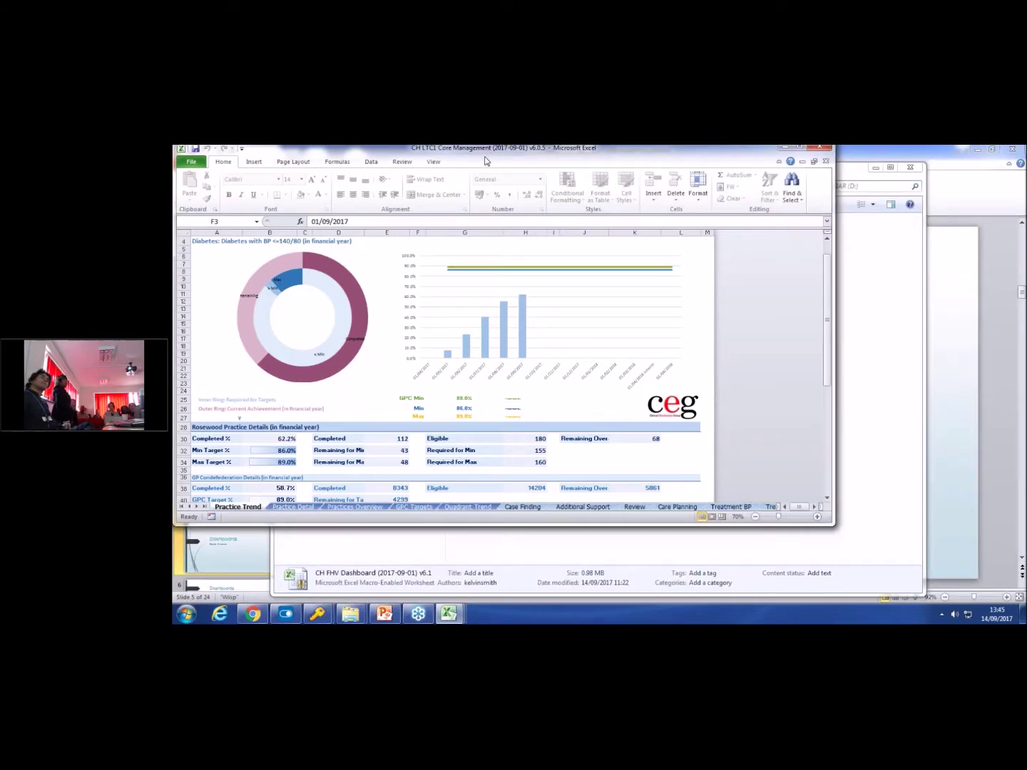
{"action": "left_click_drag", "start_coordinate": [484, 161], "coordinate": [569, 190]}
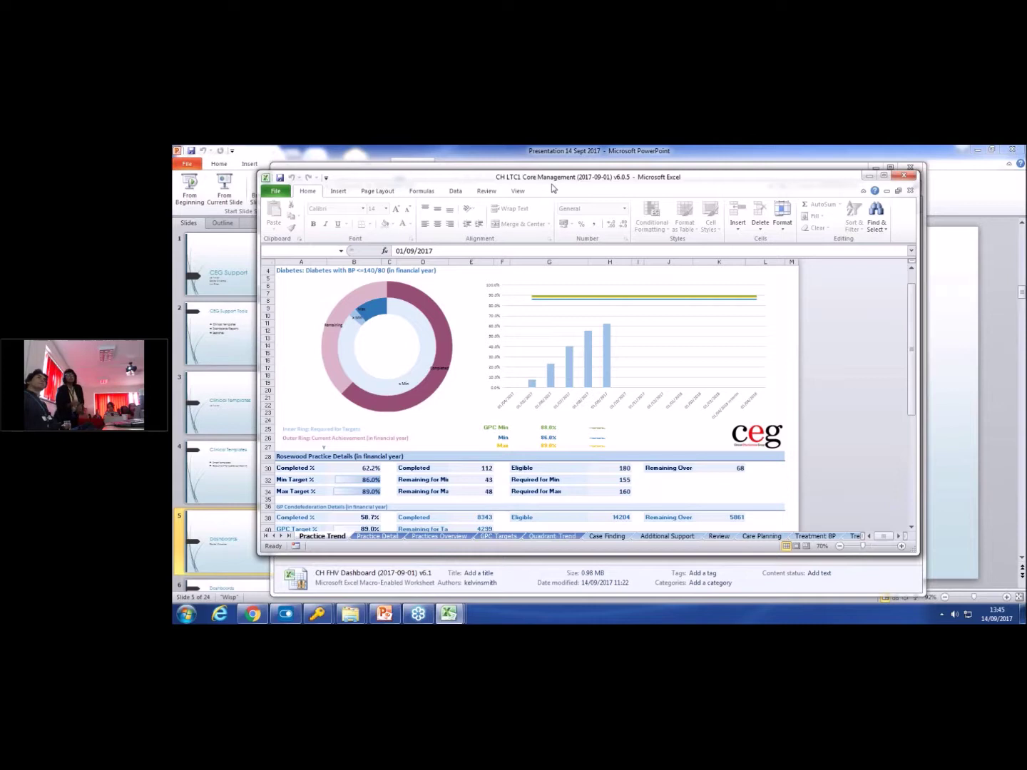
{"action": "left_click_drag", "start_coordinate": [551, 185], "coordinate": [552, 189]}
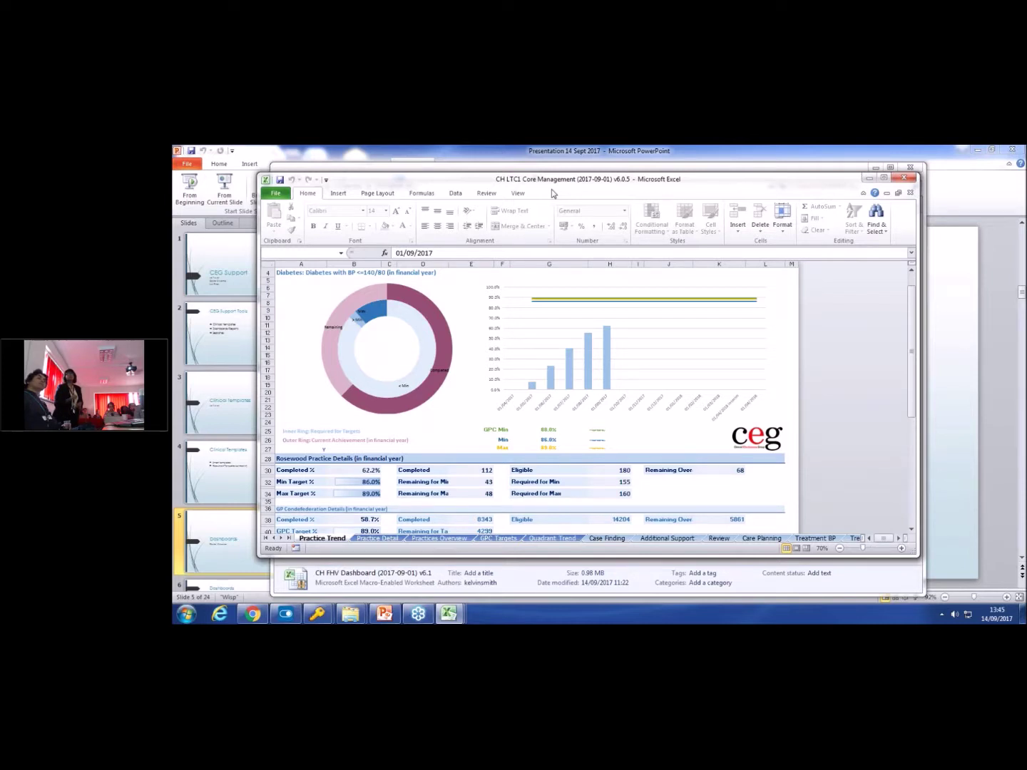
{"action": "left_click_drag", "start_coordinate": [551, 190], "coordinate": [552, 205]}
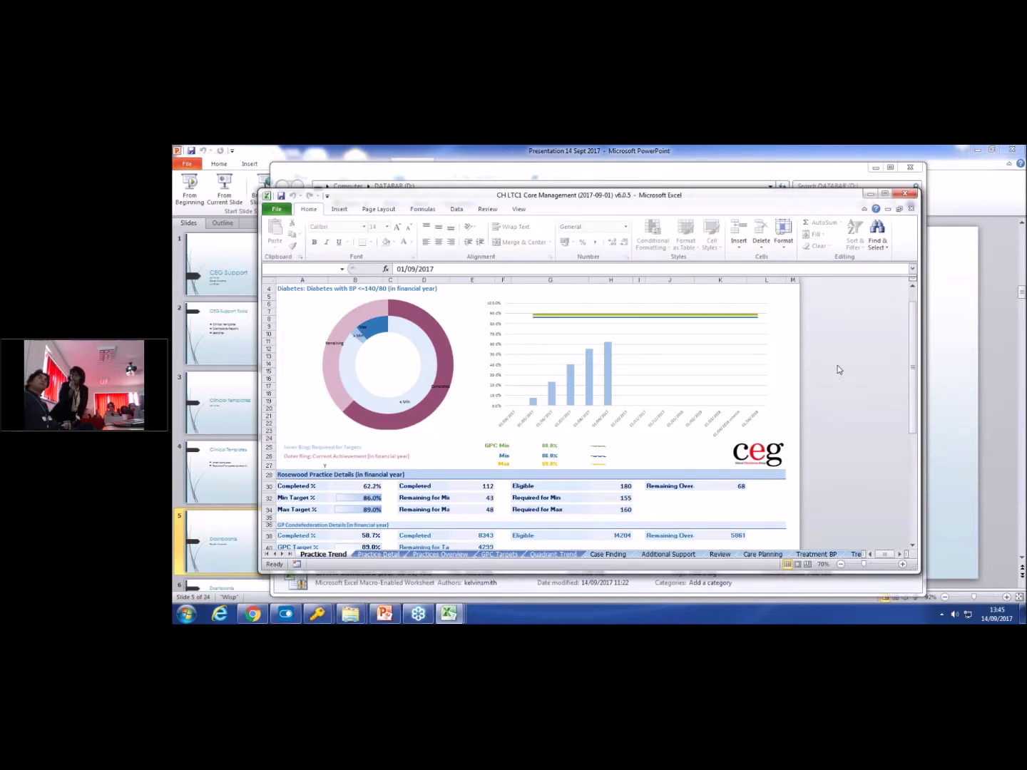
Step: View the reporting months available on the Practice Trend sheet, keeping 01/09/2017 selected
{"action": "left_click", "coordinate": [453, 308]}
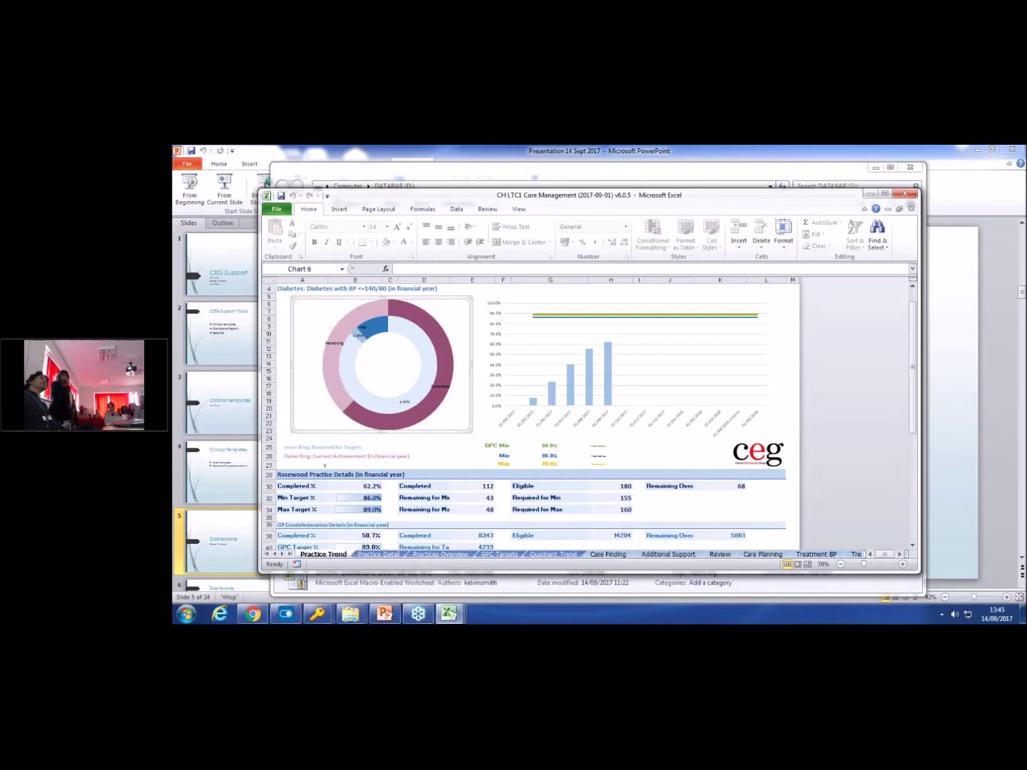
{"action": "scroll", "coordinate": [486, 289], "scroll_direction": "up", "scroll_amount": 1}
{"action": "left_click", "coordinate": [485, 289]}
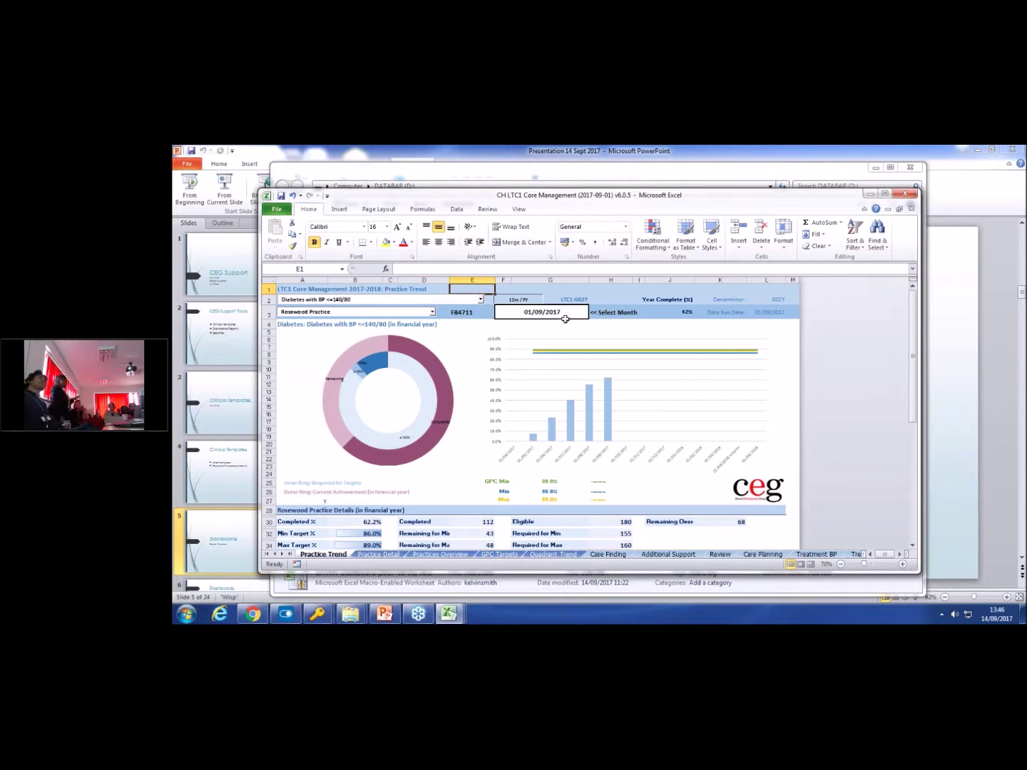
{"action": "left_click", "coordinate": [604, 314]}
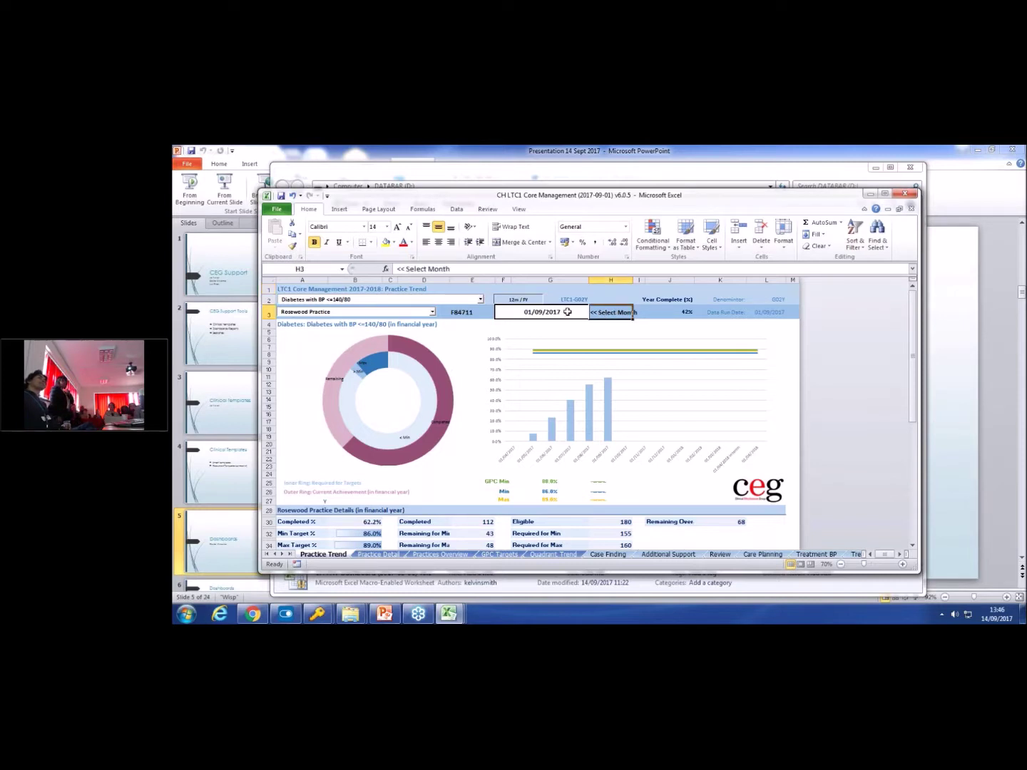
{"action": "left_click", "coordinate": [567, 311]}
{"action": "left_click", "coordinate": [593, 314]}
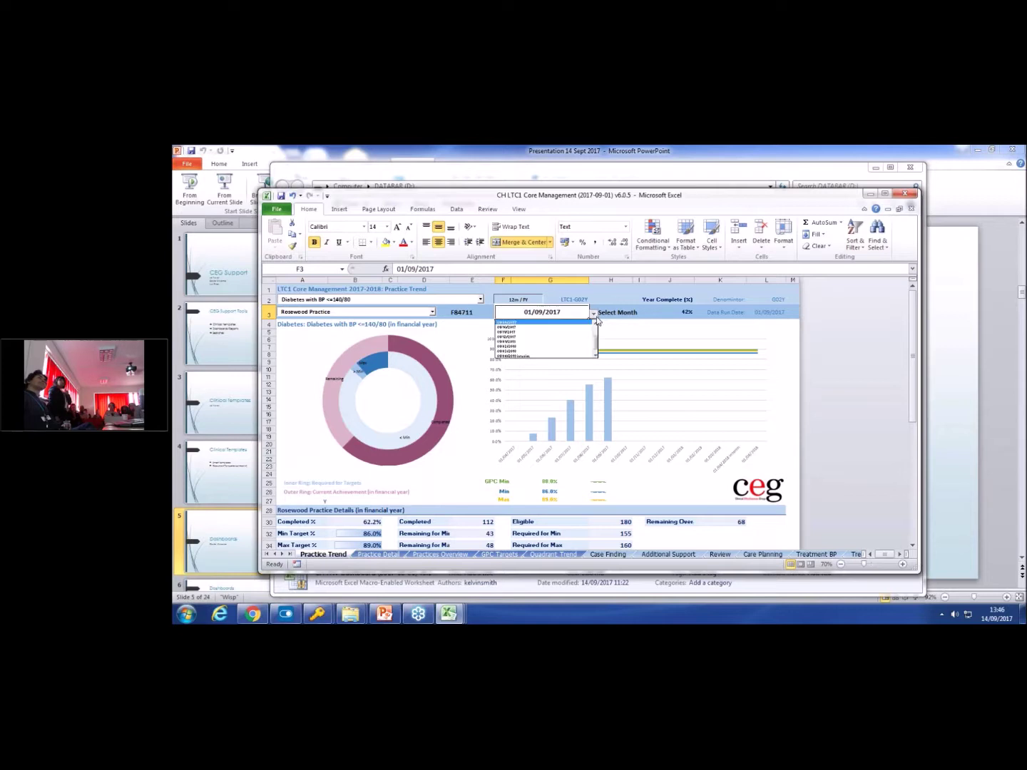
{"action": "left_click", "coordinate": [551, 323]}
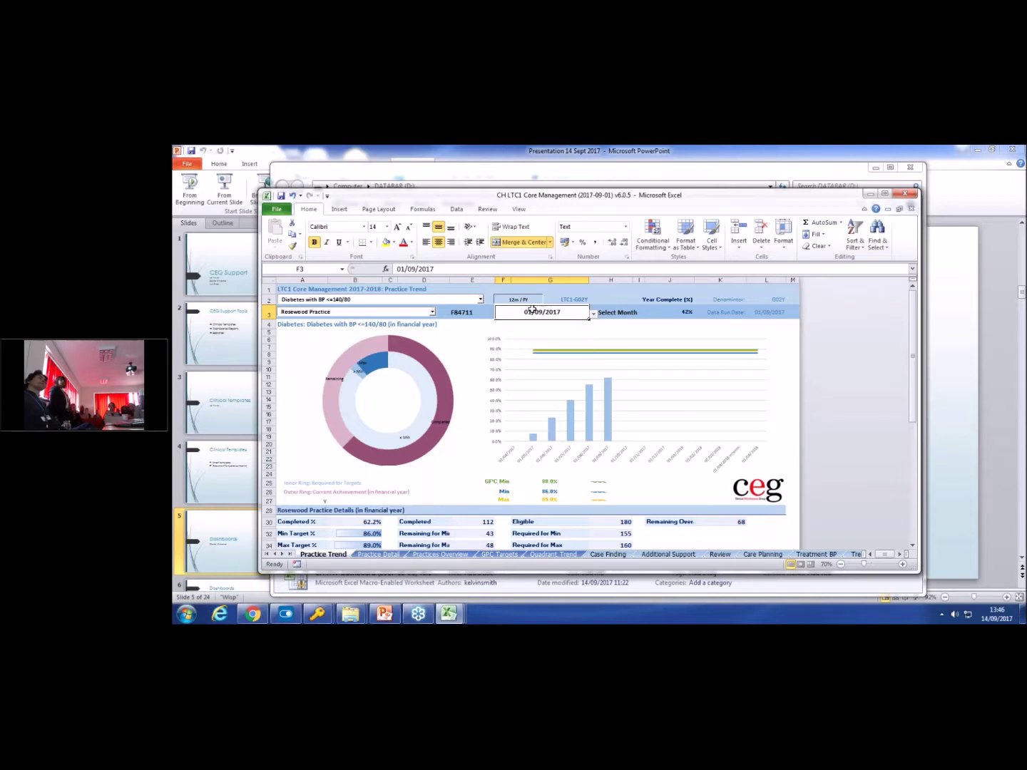
Step: View the available practices and indicators, keeping Rosewood Practice and Diabetes with BP <=140/80 selected
{"action": "double_click", "coordinate": [481, 301]}
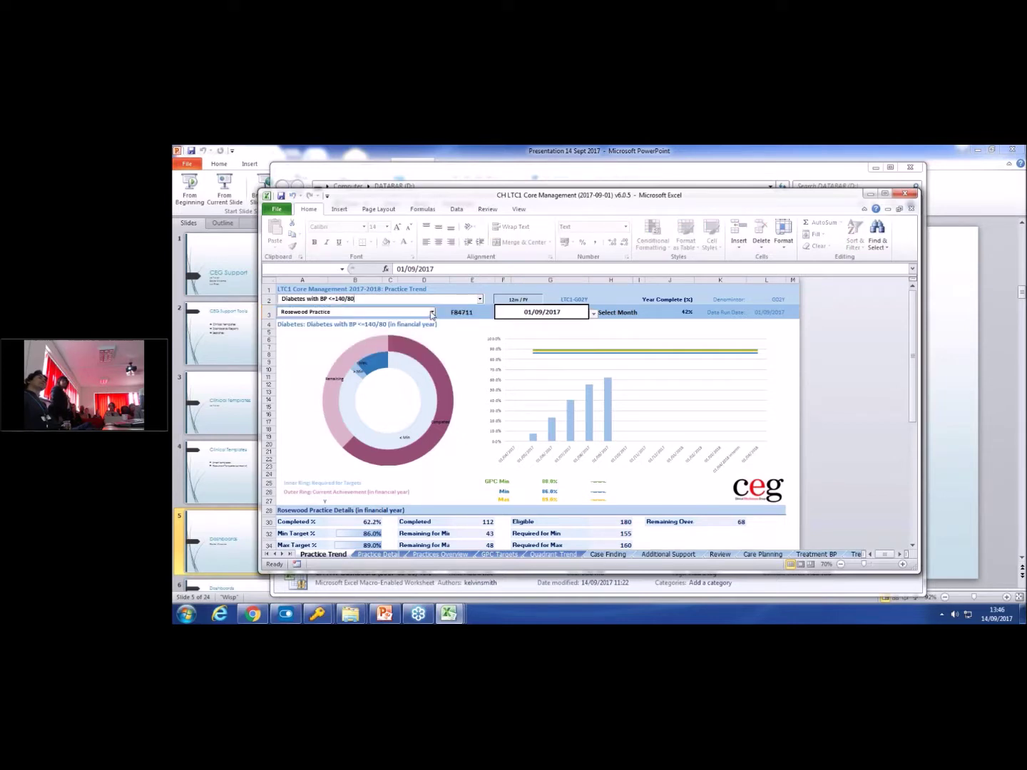
{"action": "left_click", "coordinate": [432, 311]}
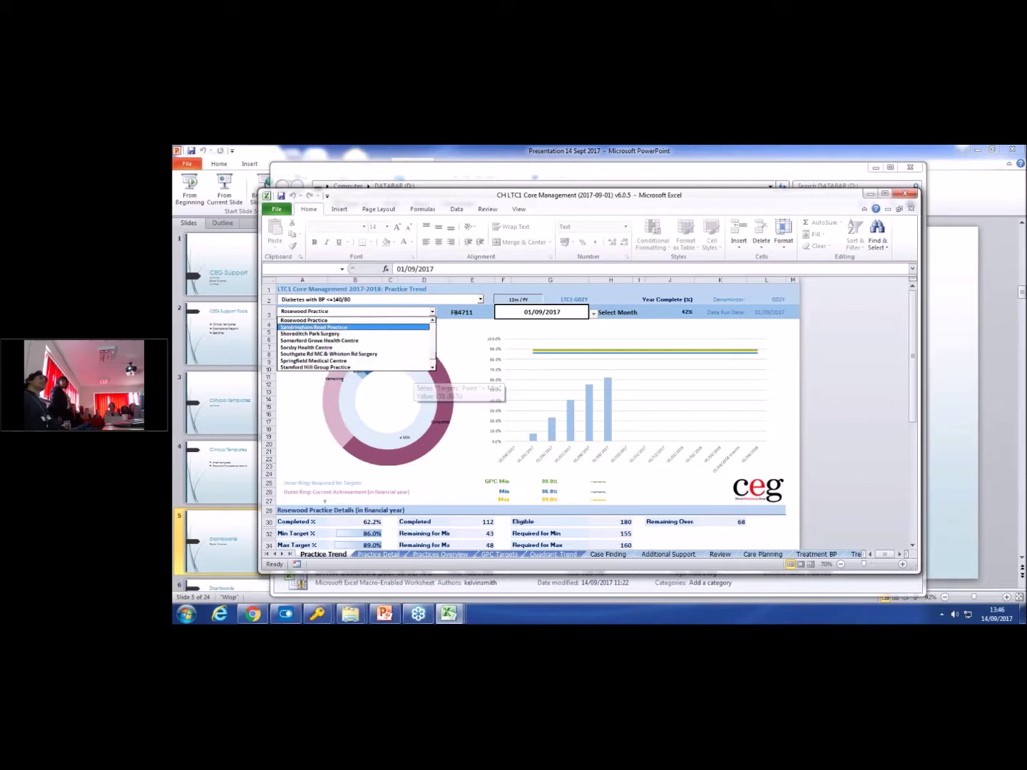
{"action": "left_click", "coordinate": [479, 300]}
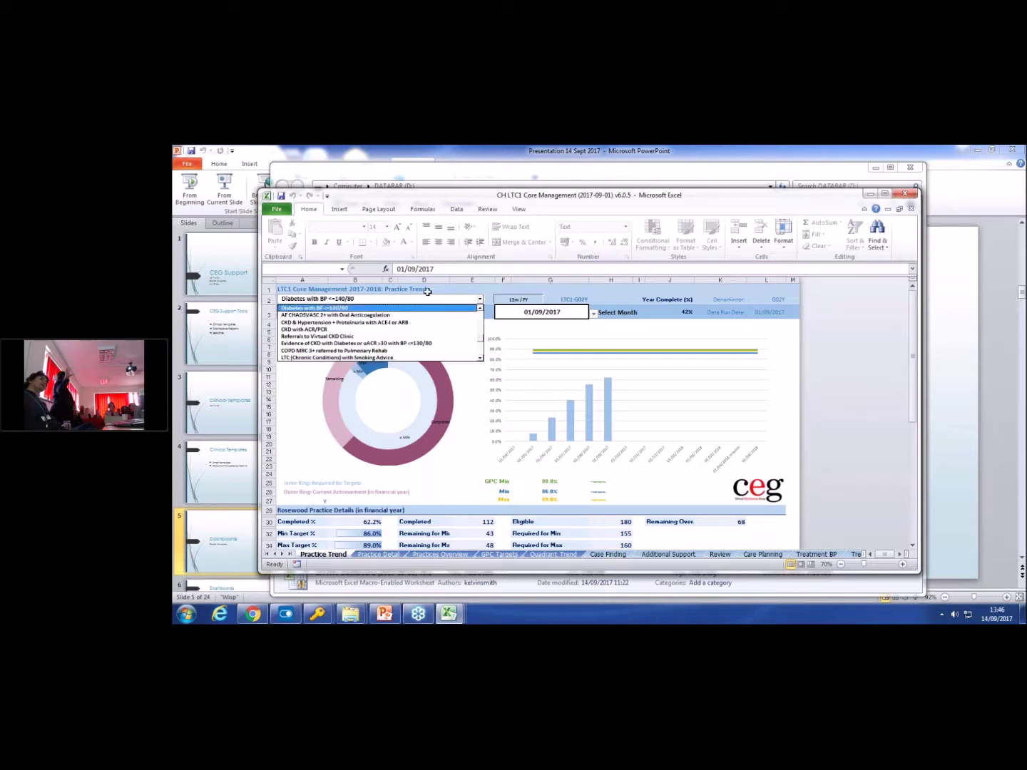
{"action": "left_click", "coordinate": [426, 289]}
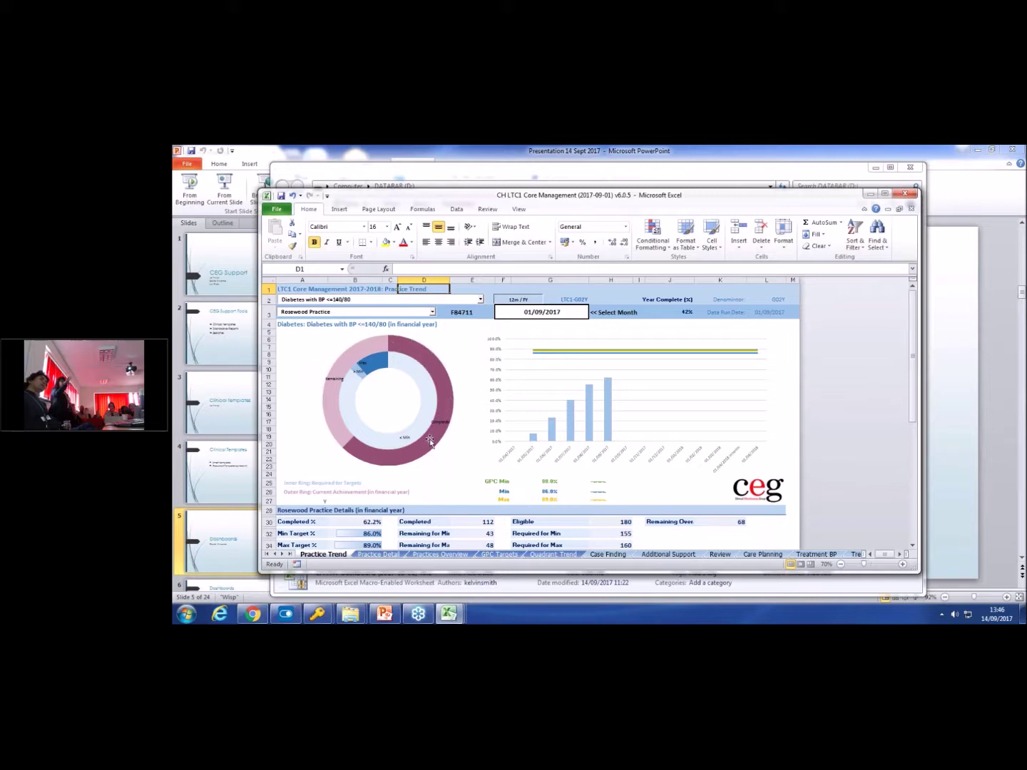
Step: Examine the target and achievement rings of the doughnut chart and the monthly bars of the trend chart
{"action": "mouse_move", "coordinate": [404, 452]}
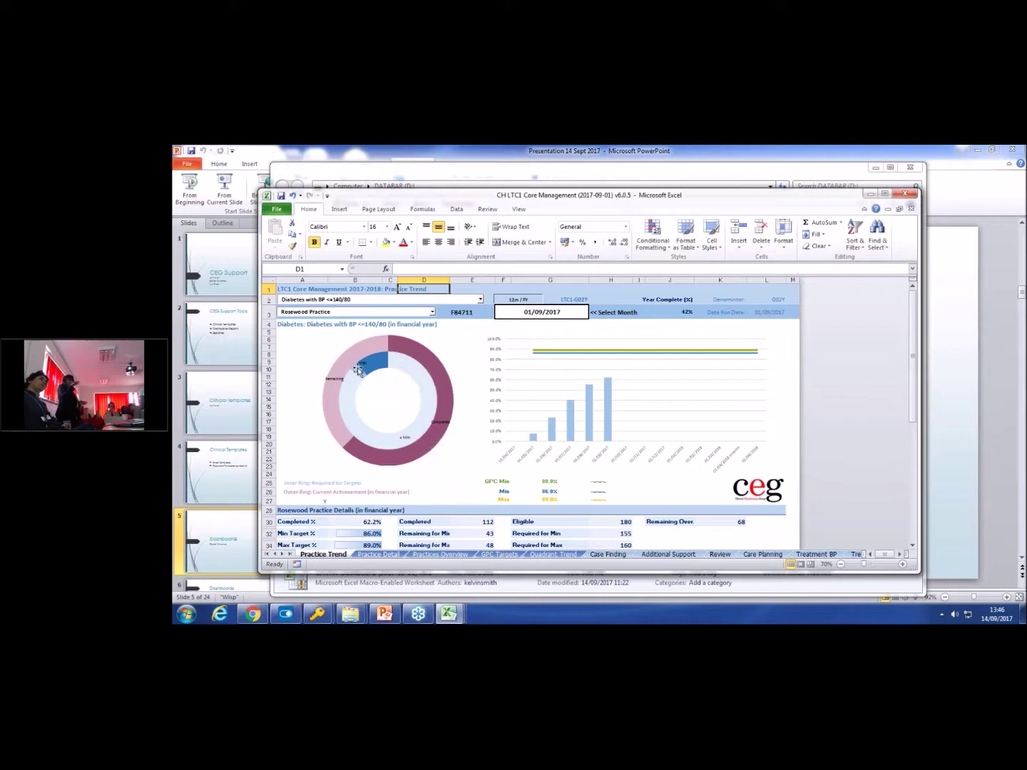
{"action": "mouse_move", "coordinate": [368, 366]}
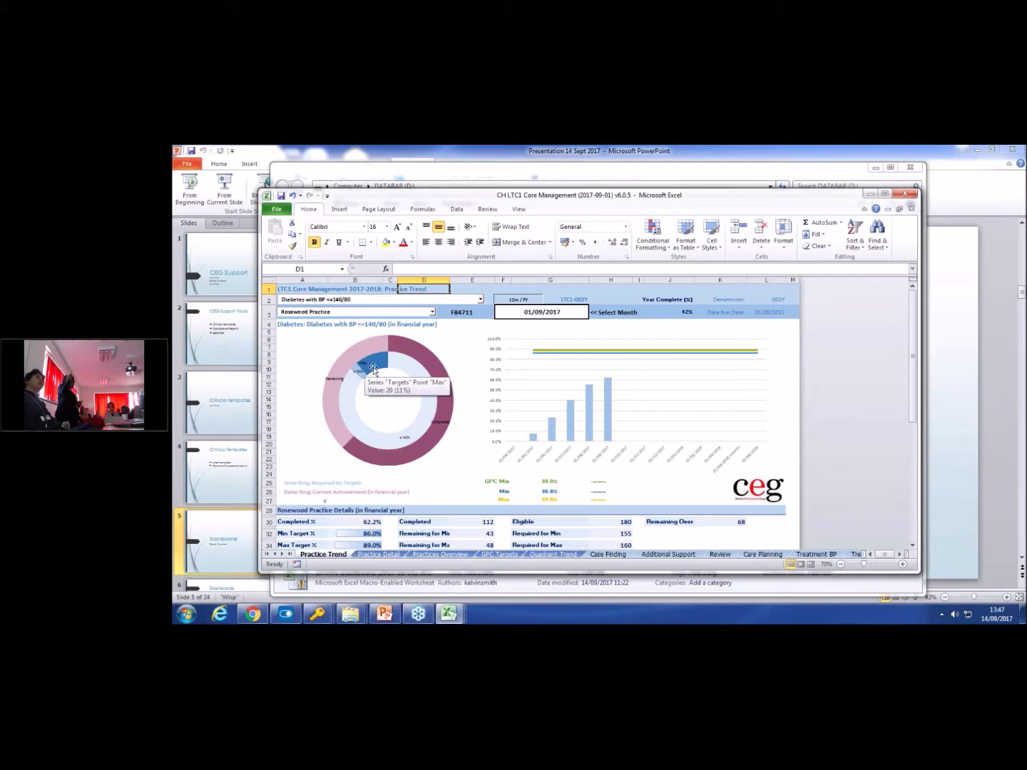
{"action": "mouse_move", "coordinate": [367, 434]}
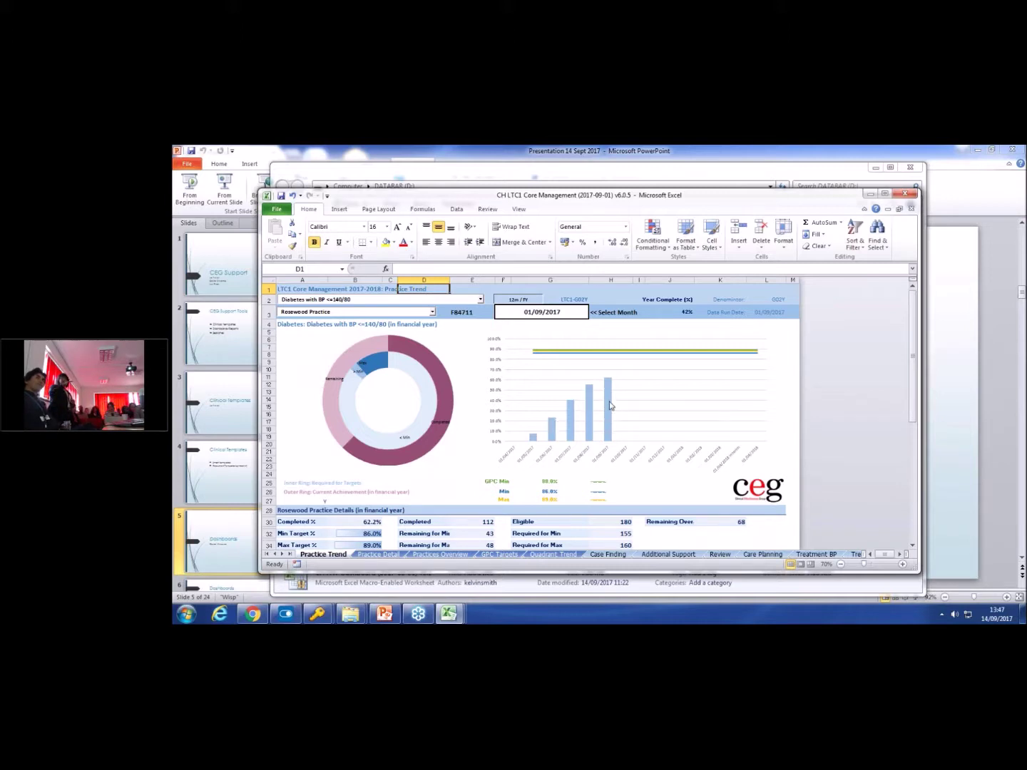
{"action": "mouse_move", "coordinate": [609, 405]}
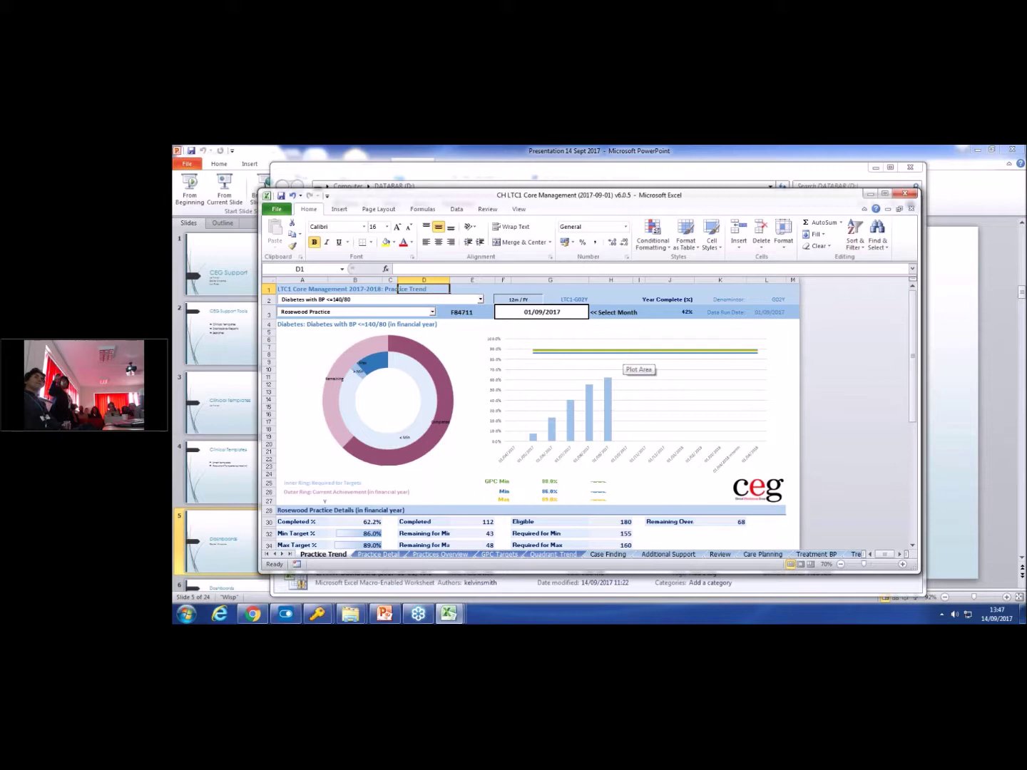
{"action": "mouse_move", "coordinate": [625, 356]}
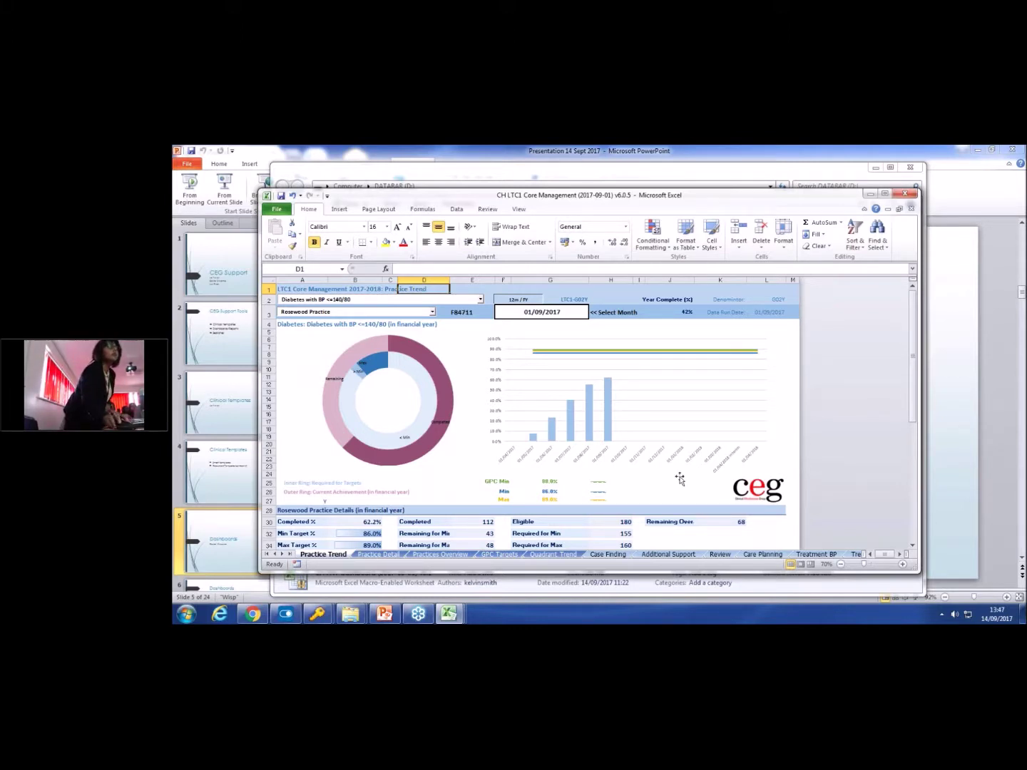
Step: Examine the Rosewood Practice details below the charts, inspecting the Required for Min and Required for Max figures
{"action": "scroll", "coordinate": [680, 480], "scroll_direction": "down", "scroll_amount": 1}
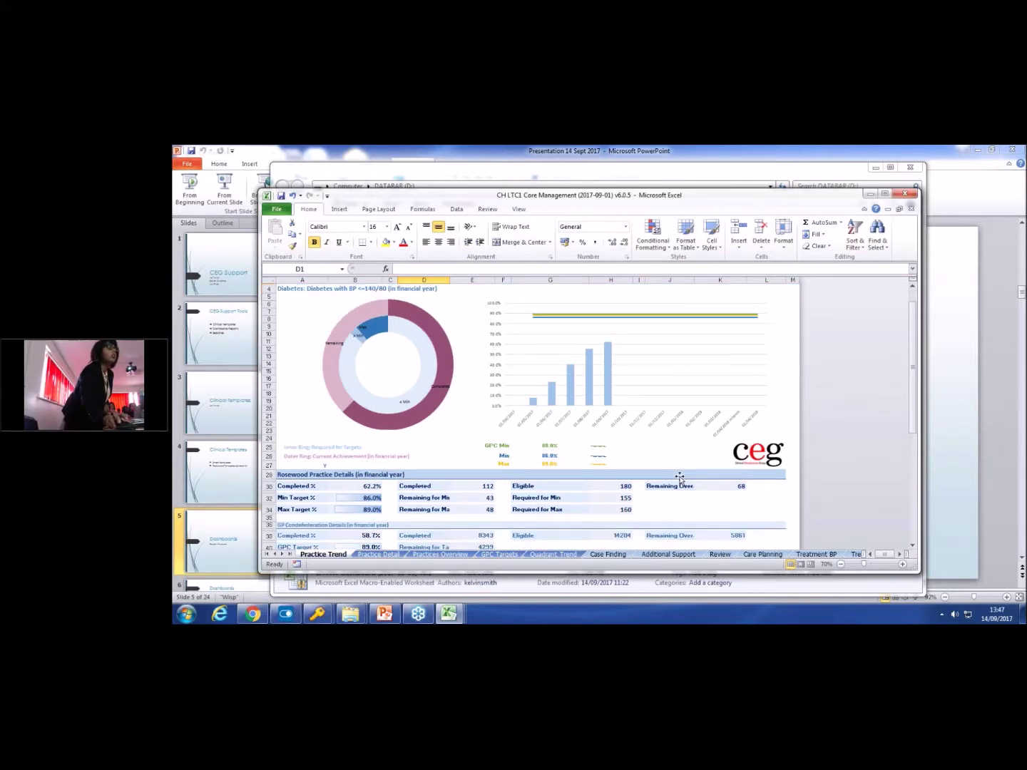
{"action": "scroll", "coordinate": [680, 478], "scroll_direction": "down", "scroll_amount": 1}
{"action": "scroll", "coordinate": [436, 454], "scroll_direction": "down", "scroll_amount": 1}
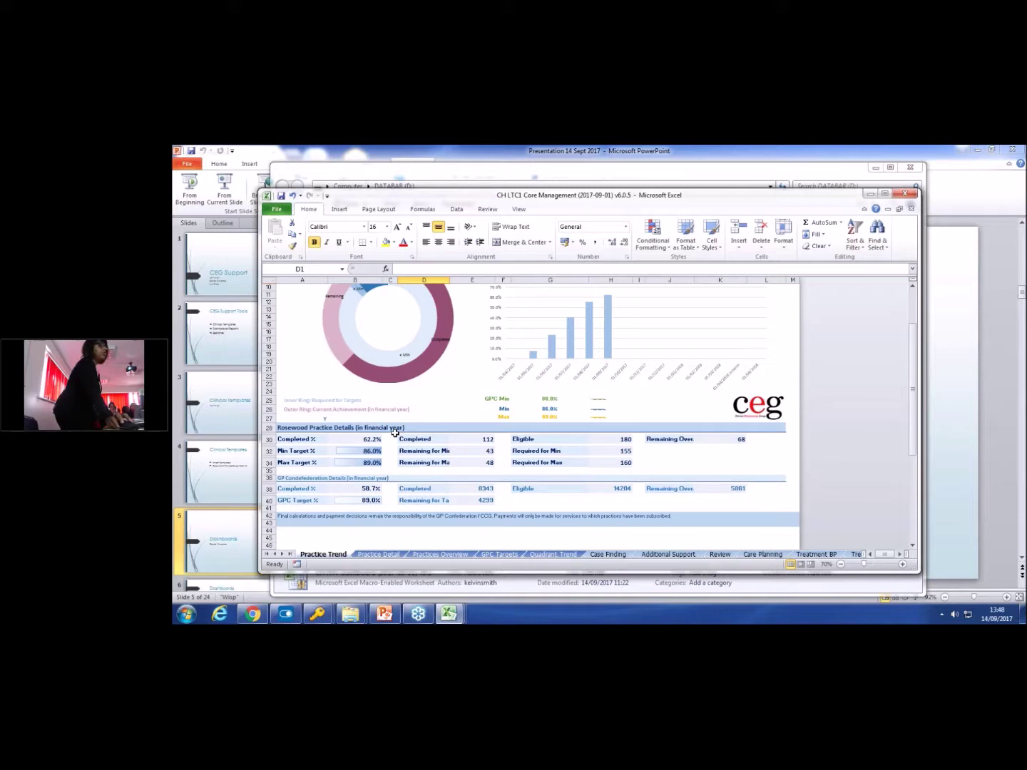
{"action": "scroll", "coordinate": [509, 418], "scroll_direction": "up", "scroll_amount": 3}
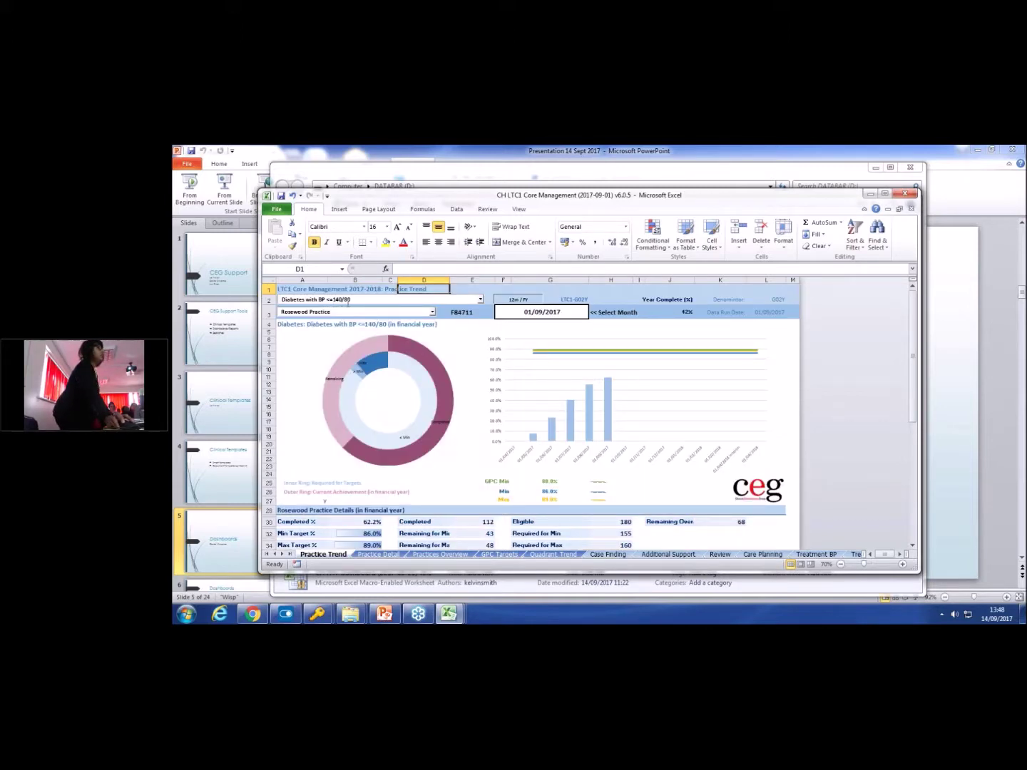
{"action": "scroll", "coordinate": [547, 502], "scroll_direction": "down", "scroll_amount": 3}
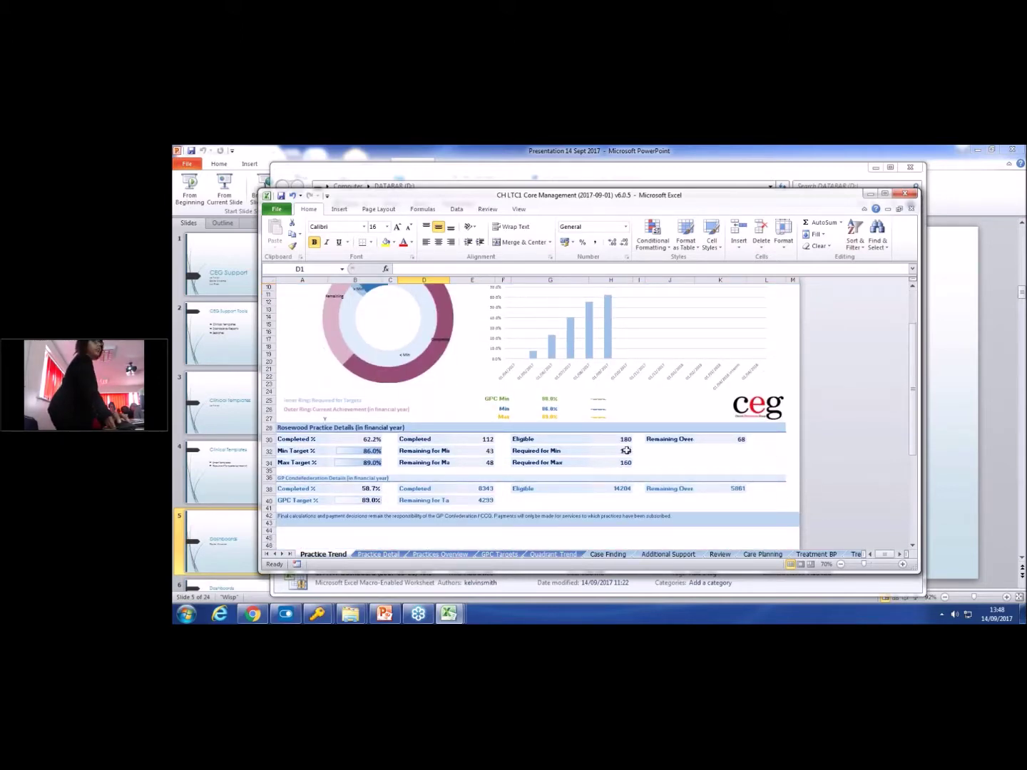
{"action": "scroll", "coordinate": [591, 419], "scroll_direction": "up", "scroll_amount": 3}
{"action": "scroll", "coordinate": [625, 479], "scroll_direction": "down", "scroll_amount": 2}
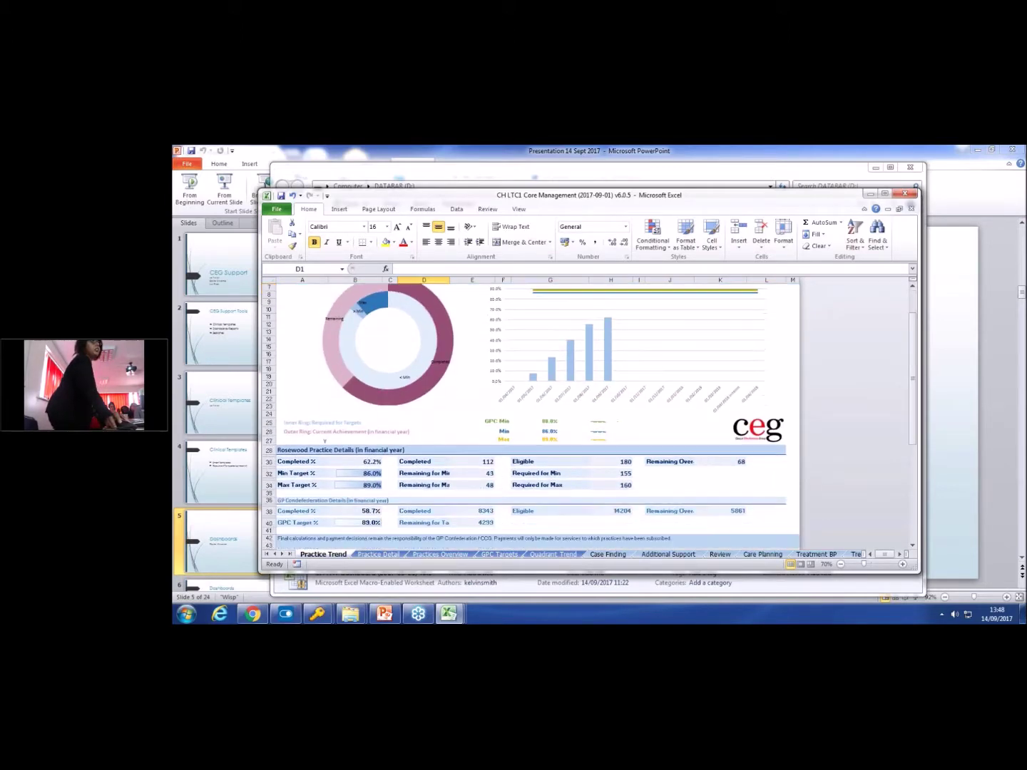
{"action": "left_click", "coordinate": [624, 473]}
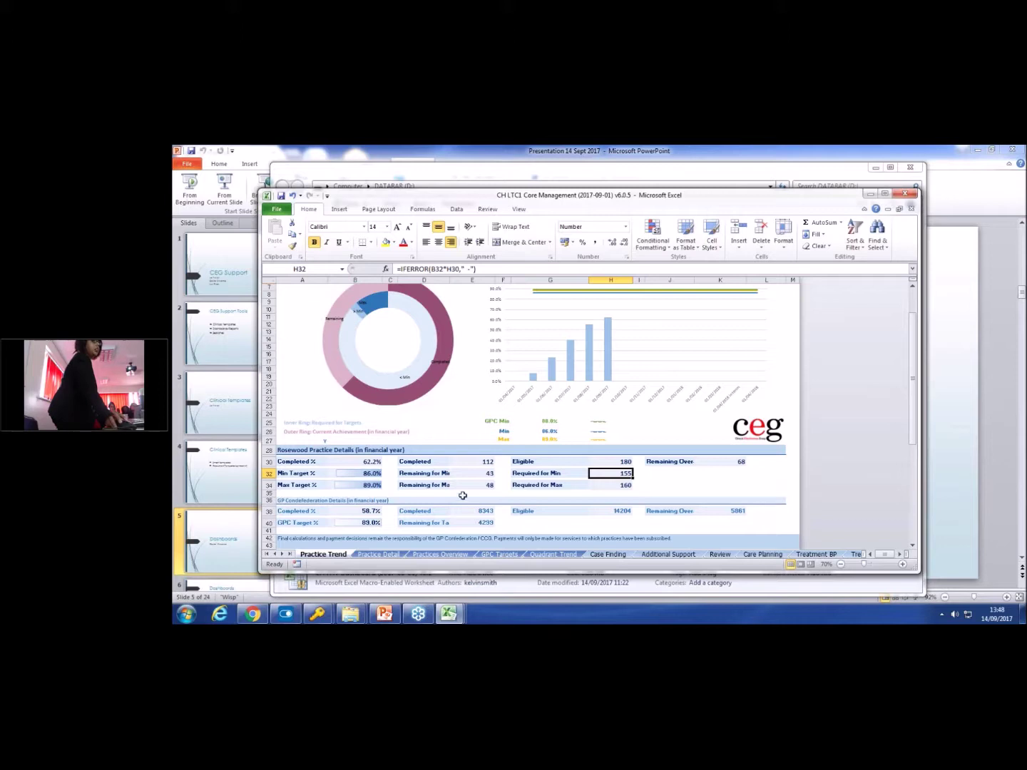
{"action": "left_click", "coordinate": [625, 485]}
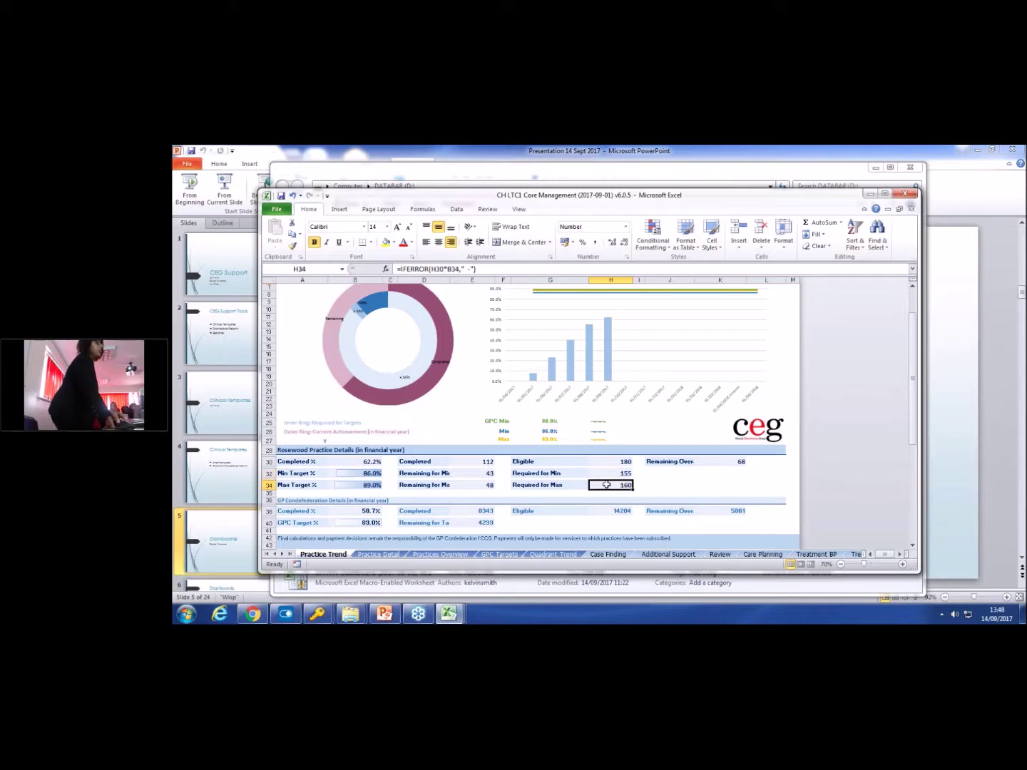
Step: Inspect the practice's Completed figure and the numbers remaining for the minimum and maximum targets
{"action": "left_click", "coordinate": [483, 461]}
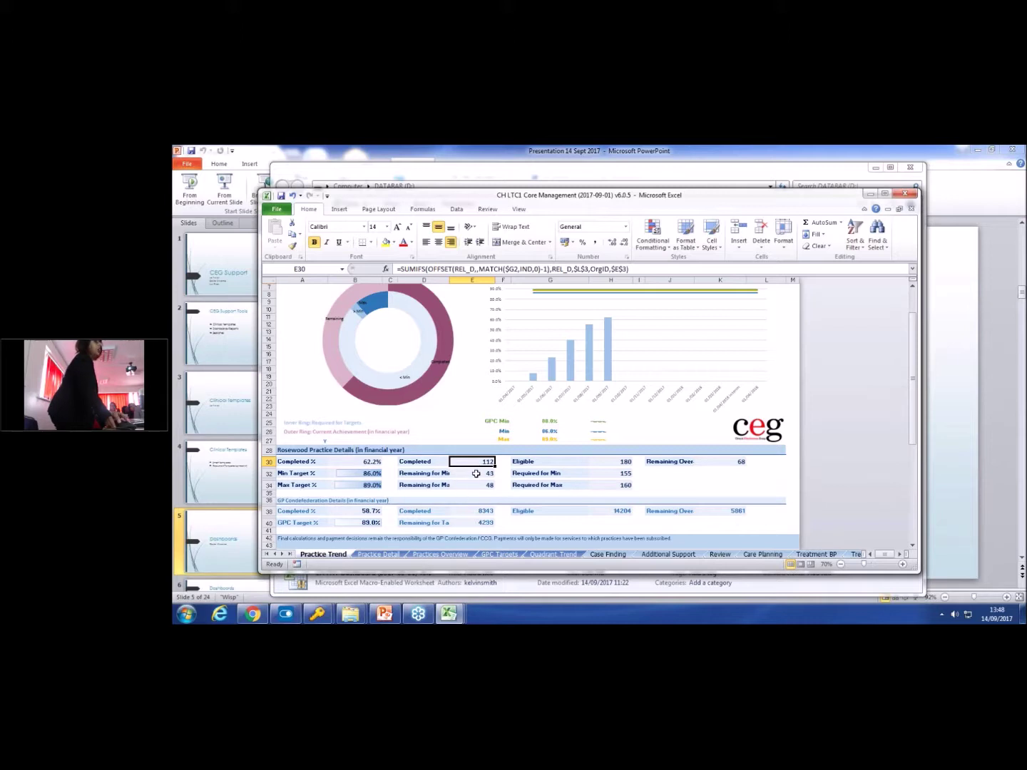
{"action": "left_click", "coordinate": [476, 472]}
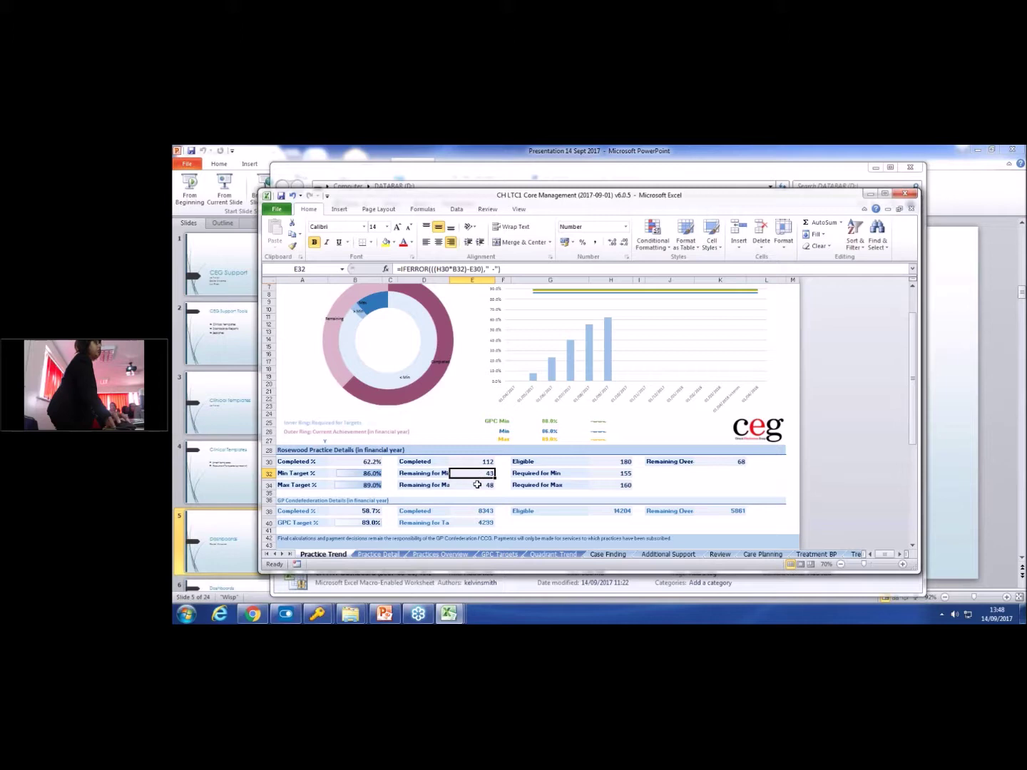
{"action": "left_click", "coordinate": [478, 485]}
{"action": "left_click", "coordinate": [477, 473]}
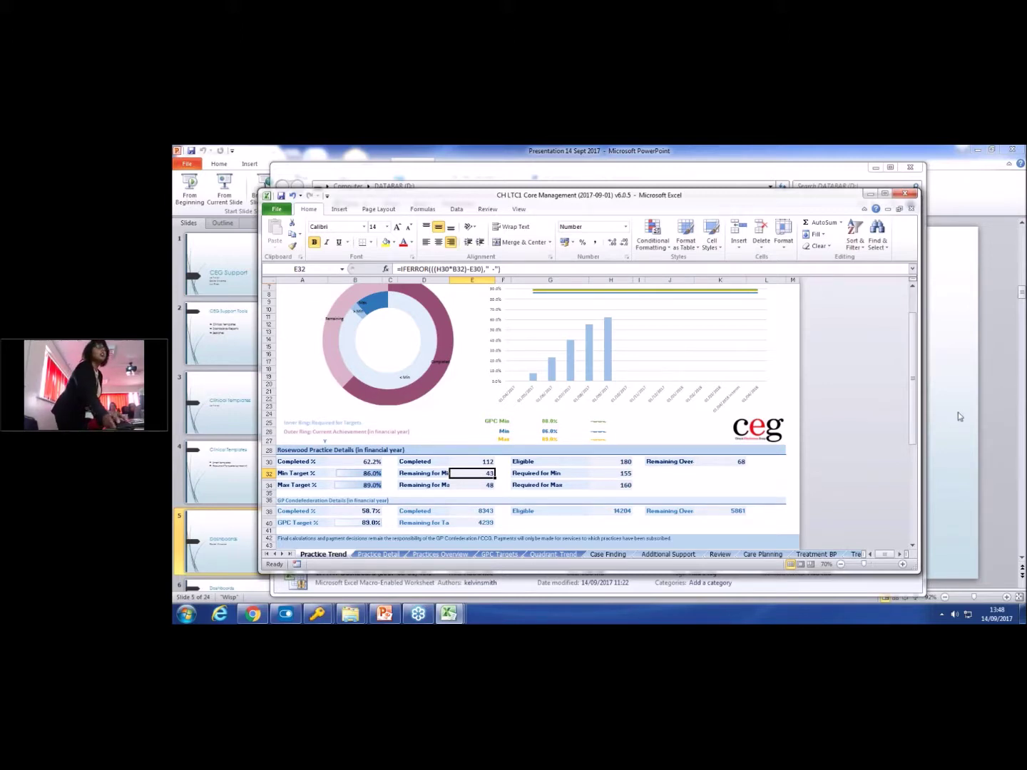
Step: Open the Practice Detail sheet and look through Rosewood Practice's indicators down to the Smoking and Other sections
{"action": "left_click", "coordinate": [380, 555]}
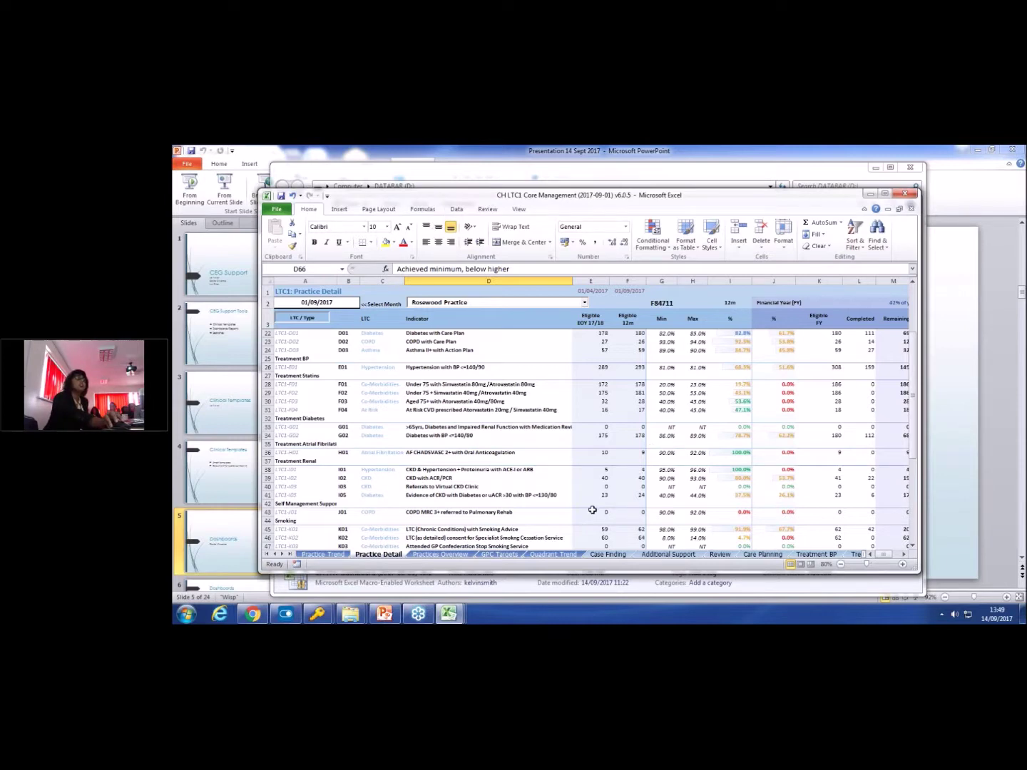
{"action": "scroll", "coordinate": [486, 497], "scroll_direction": "down", "scroll_amount": 1}
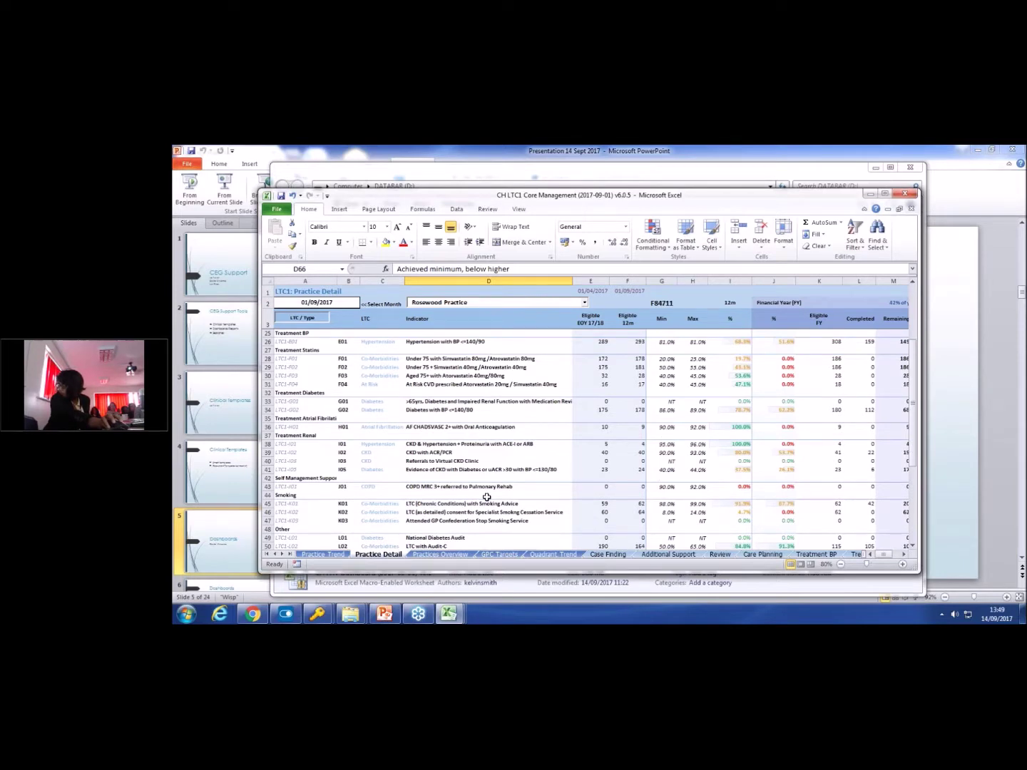
{"action": "scroll", "coordinate": [487, 497], "scroll_direction": "down", "scroll_amount": 1}
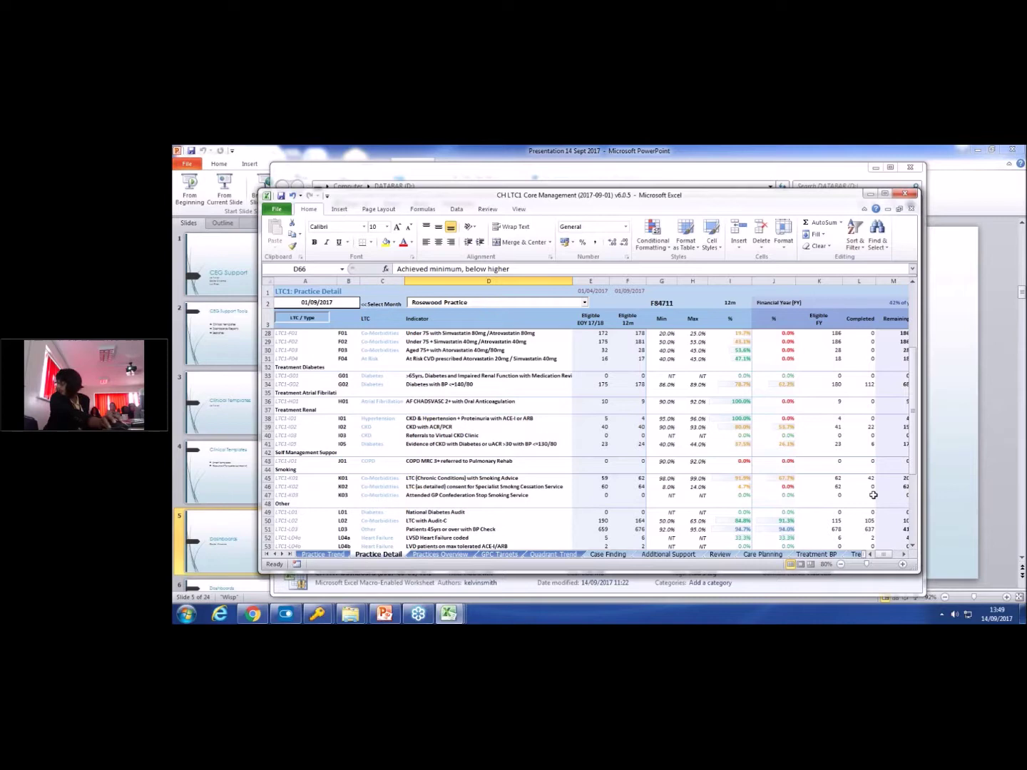
Step: Reposition and enlarge the LTC1 workbook window so more rows and columns of the Practice Detail sheet fit
{"action": "scroll", "coordinate": [872, 495], "scroll_direction": "right", "scroll_amount": 2}
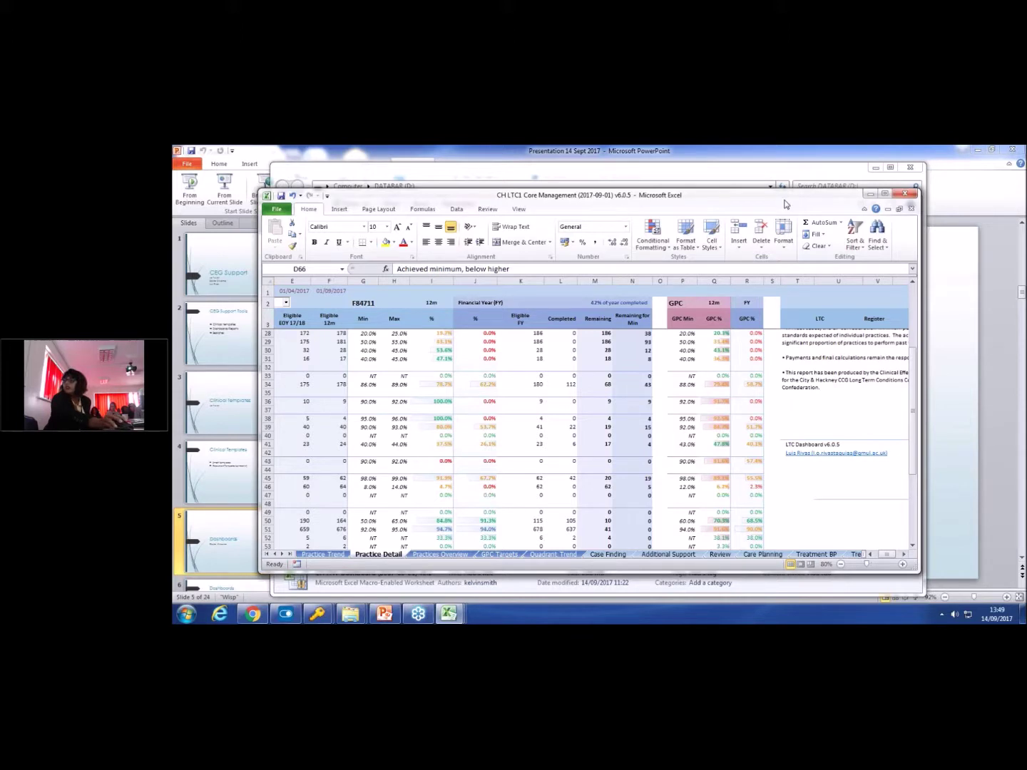
{"action": "left_click_drag", "start_coordinate": [784, 205], "coordinate": [784, 189]}
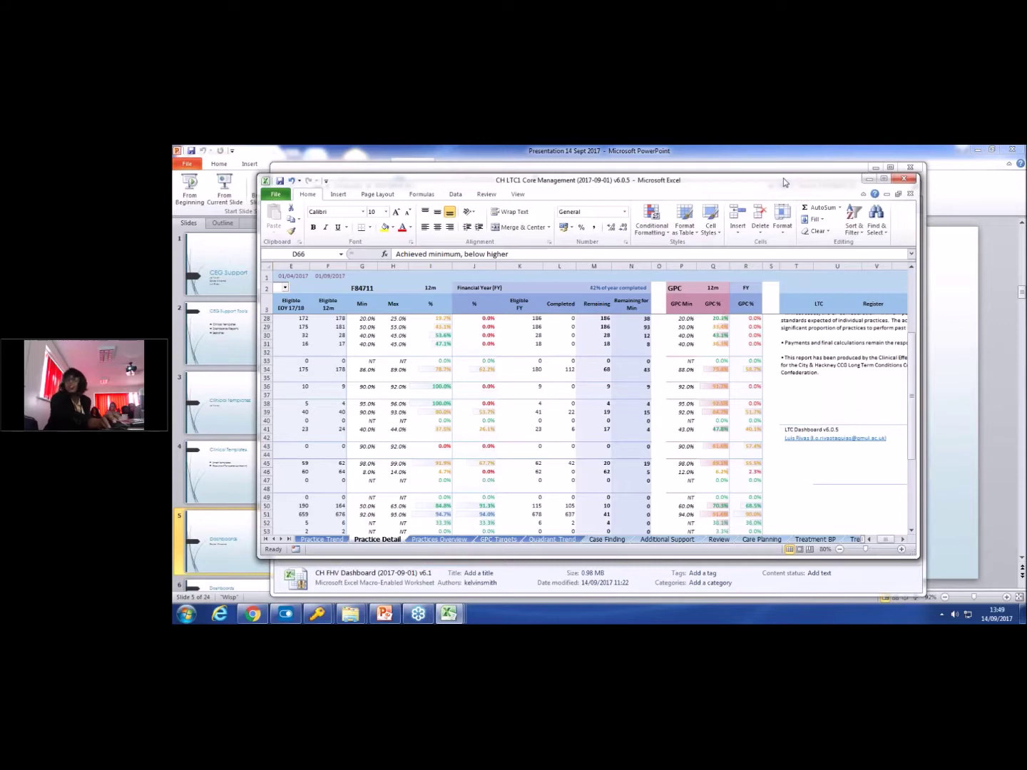
{"action": "left_click_drag", "start_coordinate": [785, 182], "coordinate": [785, 164]}
{"action": "left_click_drag", "start_coordinate": [919, 540], "coordinate": [939, 572]}
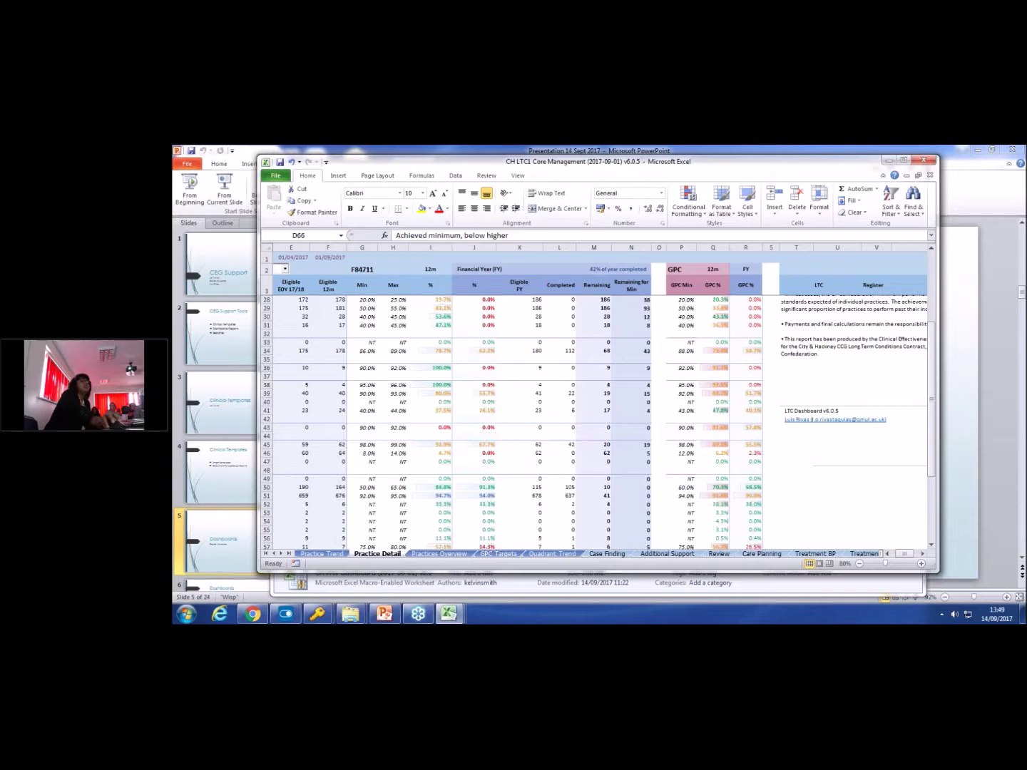
{"action": "left_click_drag", "start_coordinate": [258, 155], "coordinate": [178, 147]}
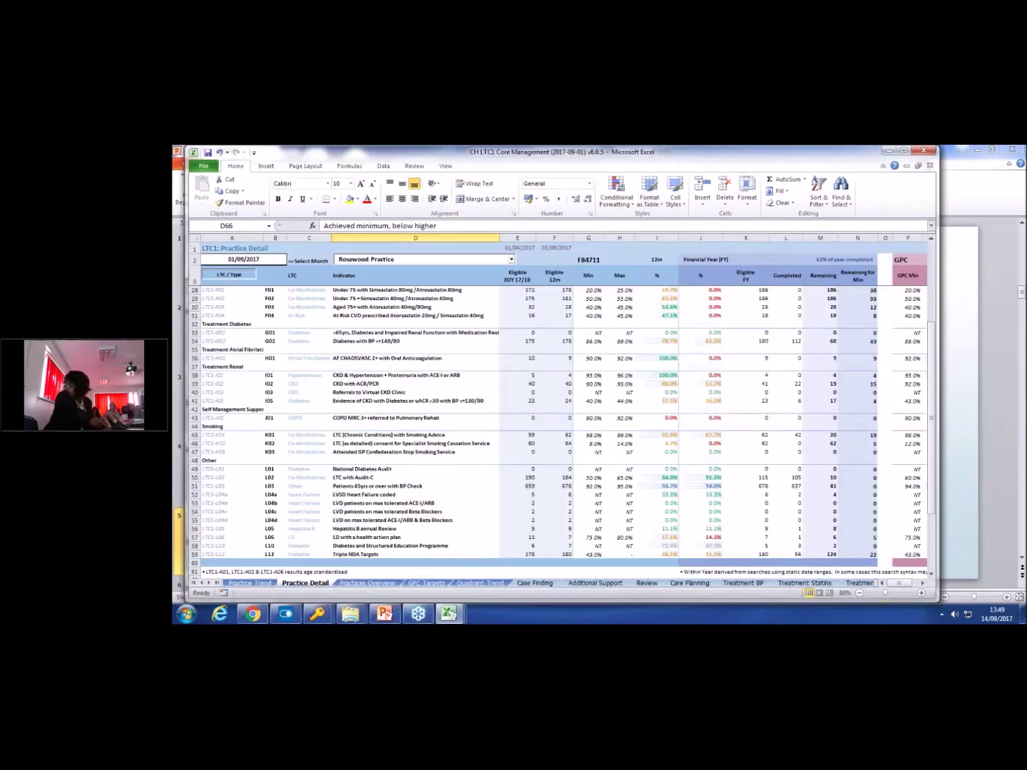
Step: Examine the GPC comparison columns on the Practice Detail sheet and highlight the Remaining for Min column
{"action": "left_click", "coordinate": [734, 584]}
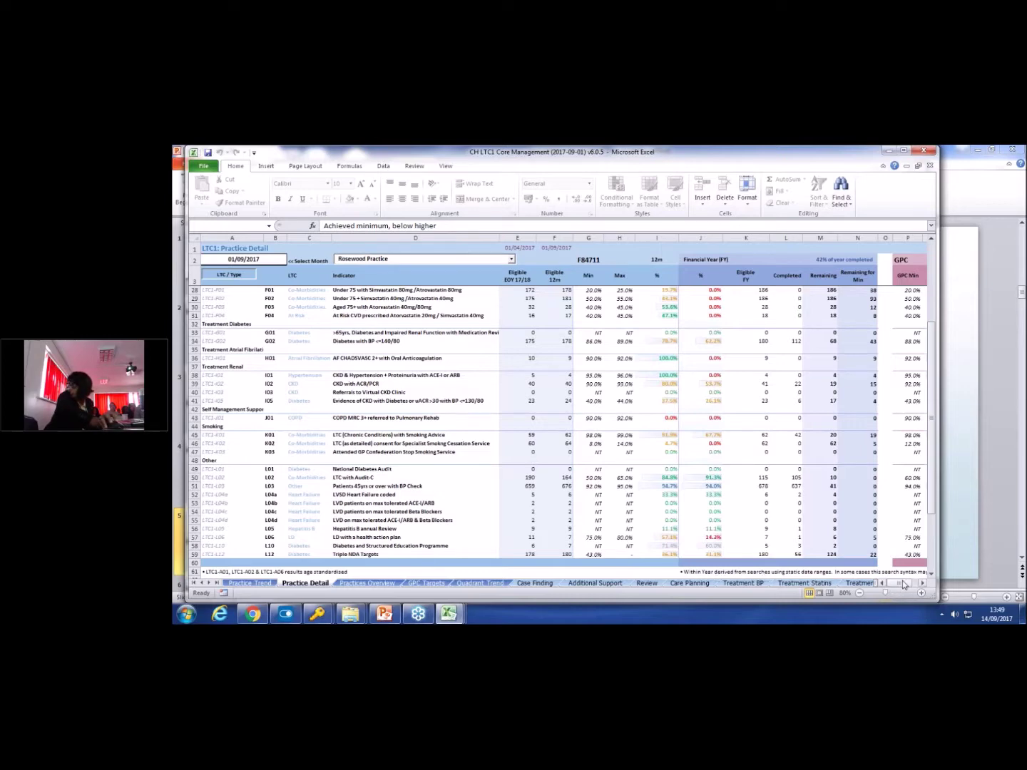
{"action": "left_click_drag", "start_coordinate": [902, 581], "coordinate": [912, 583]}
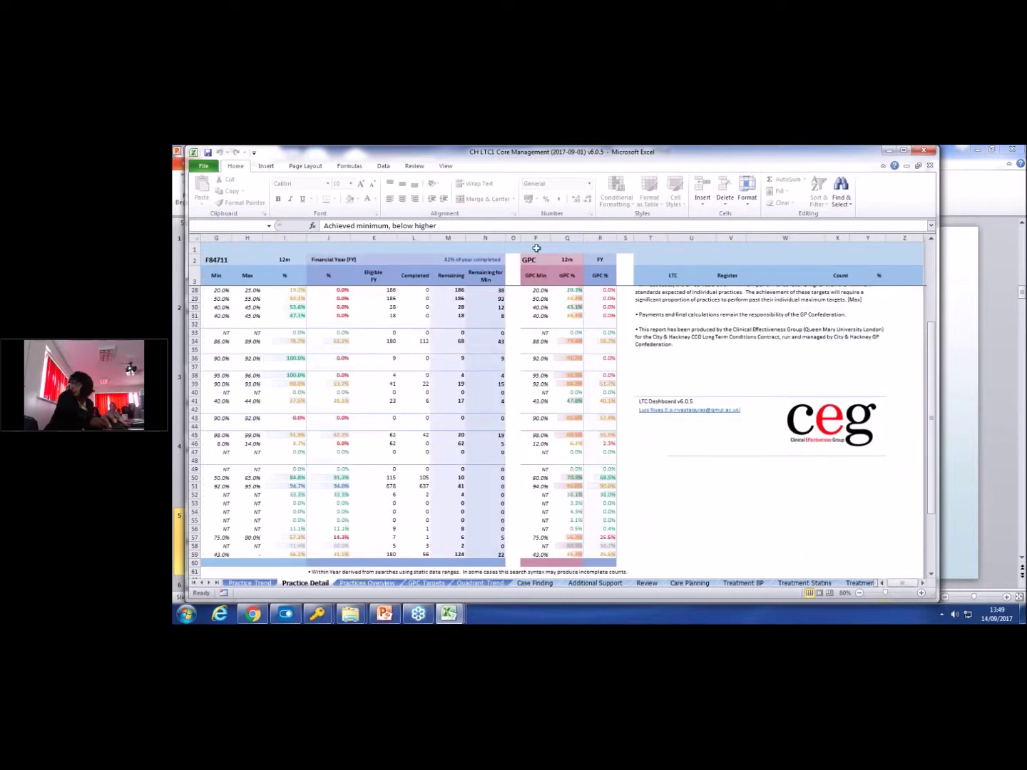
{"action": "left_click", "coordinate": [496, 233]}
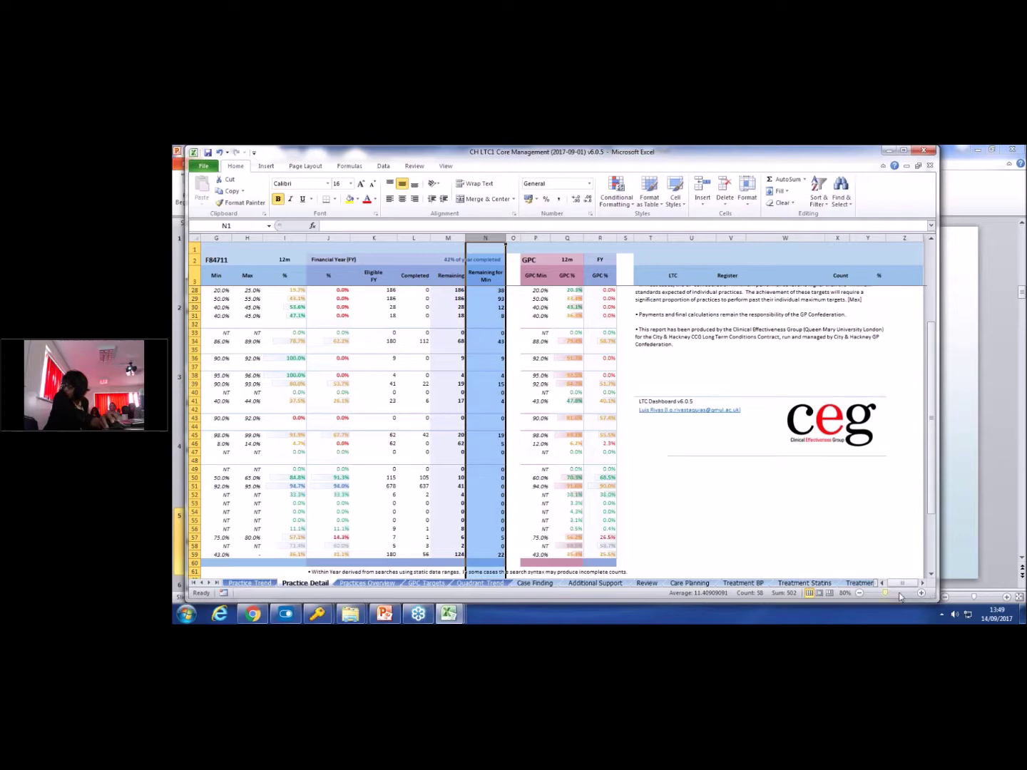
{"action": "left_click_drag", "start_coordinate": [900, 584], "coordinate": [894, 585]}
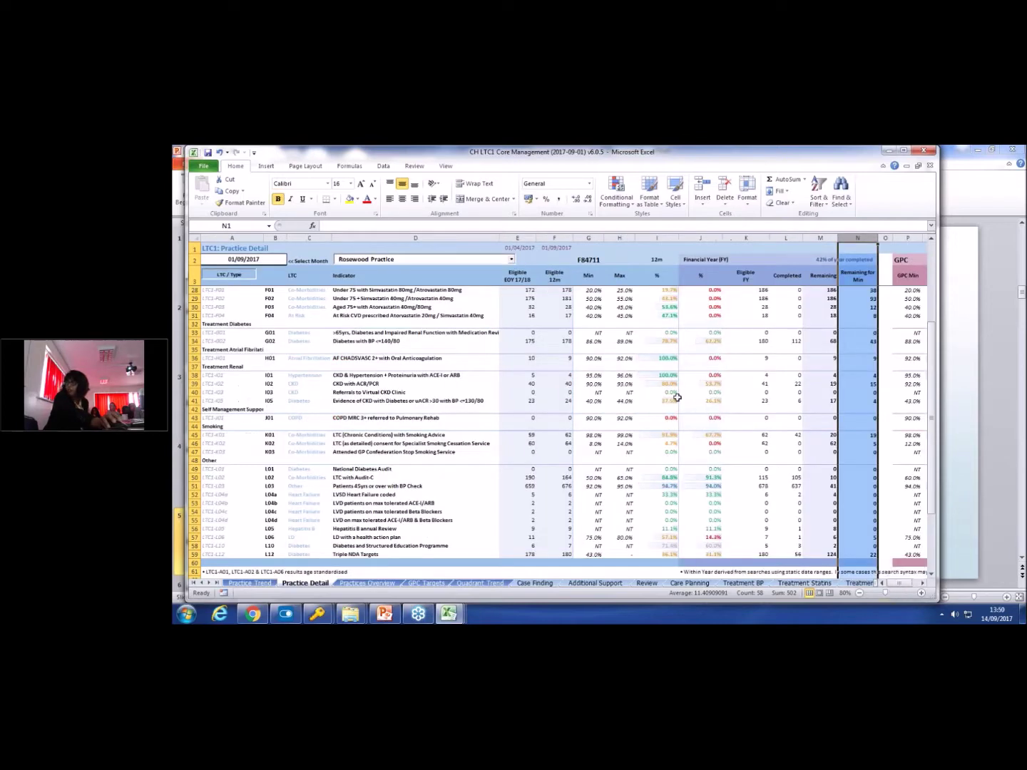
Step: Maximize the LTC1 workbook window and view the practice's financial year figures alongside the GPC columns
{"action": "left_click", "coordinate": [907, 152]}
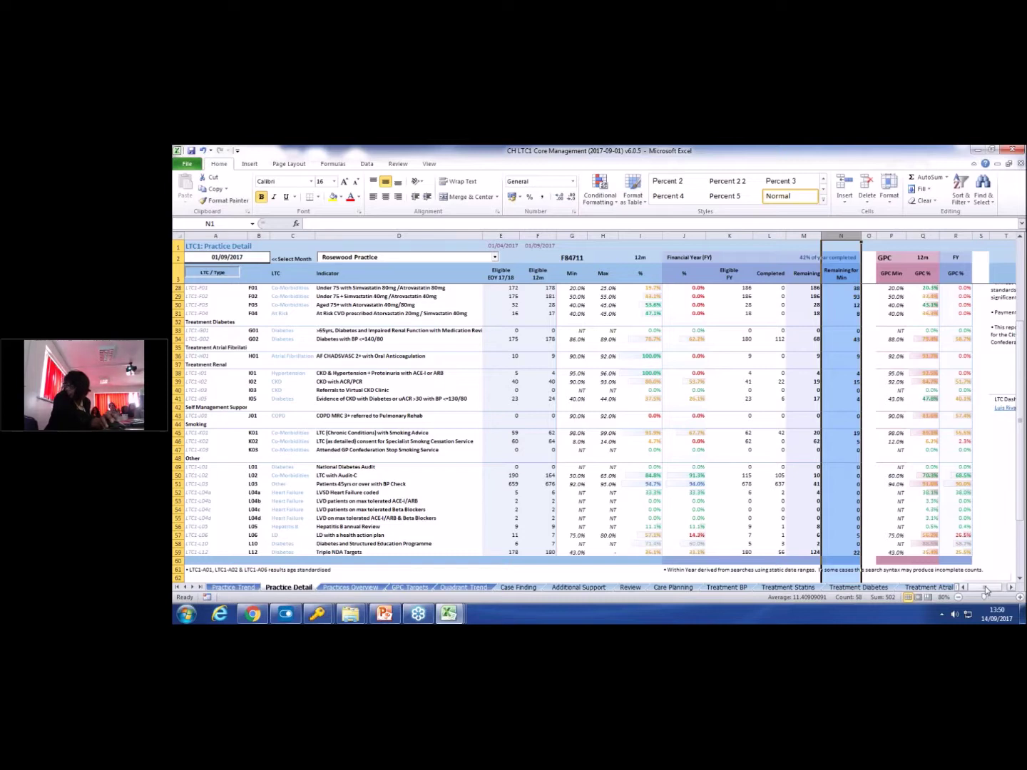
{"action": "left_click_drag", "start_coordinate": [984, 589], "coordinate": [989, 589]}
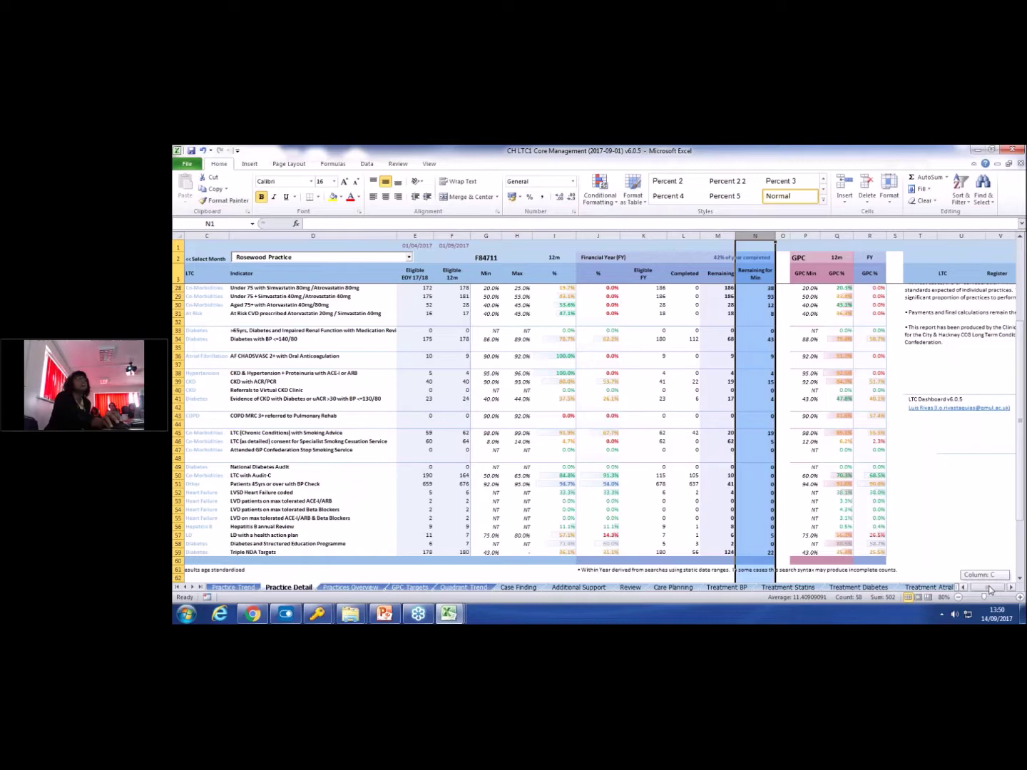
{"action": "left_click_drag", "start_coordinate": [989, 590], "coordinate": [985, 589]}
Step: Look through the Practice Detail indicators from Case Finding to Other, including the colour key below the table
{"action": "scroll", "coordinate": [385, 471], "scroll_direction": "down", "scroll_amount": 2}
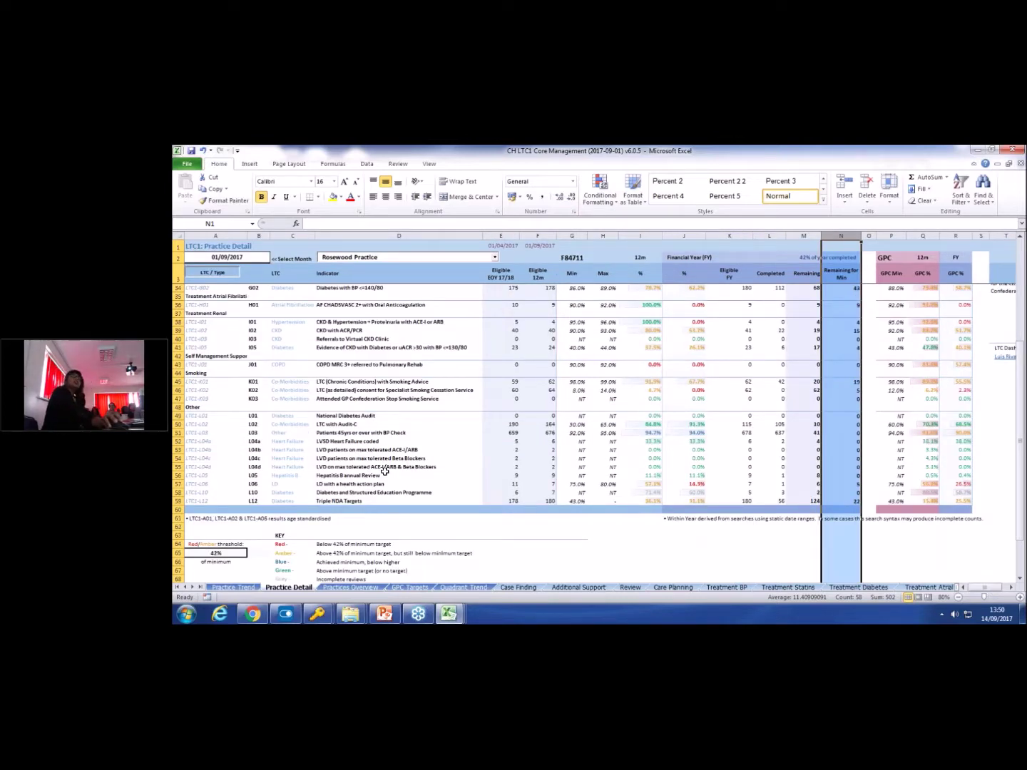
{"action": "scroll", "coordinate": [385, 471], "scroll_direction": "up", "scroll_amount": 10}
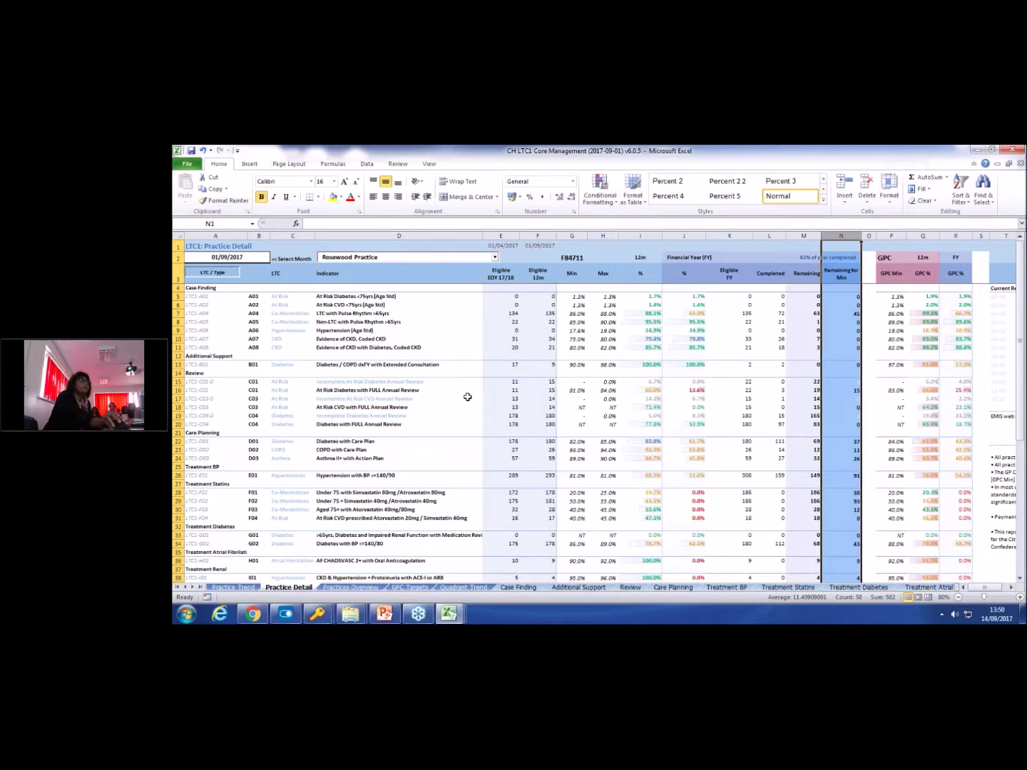
{"action": "scroll", "coordinate": [467, 397], "scroll_direction": "down", "scroll_amount": 2}
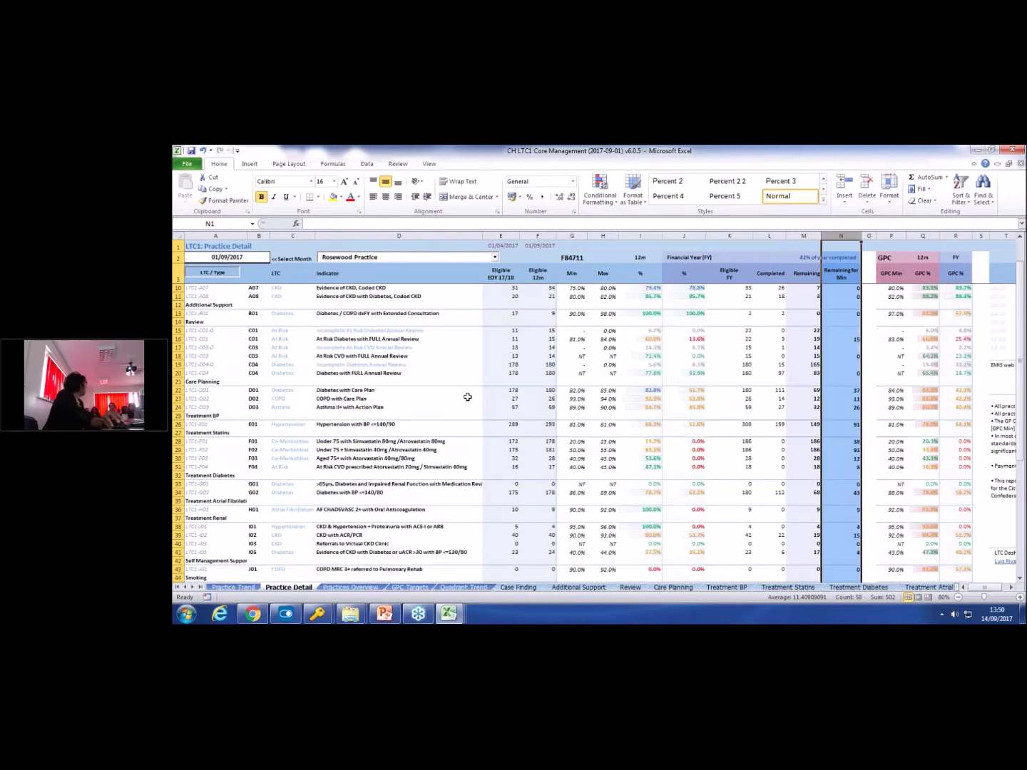
{"action": "scroll", "coordinate": [467, 396], "scroll_direction": "down", "scroll_amount": 12}
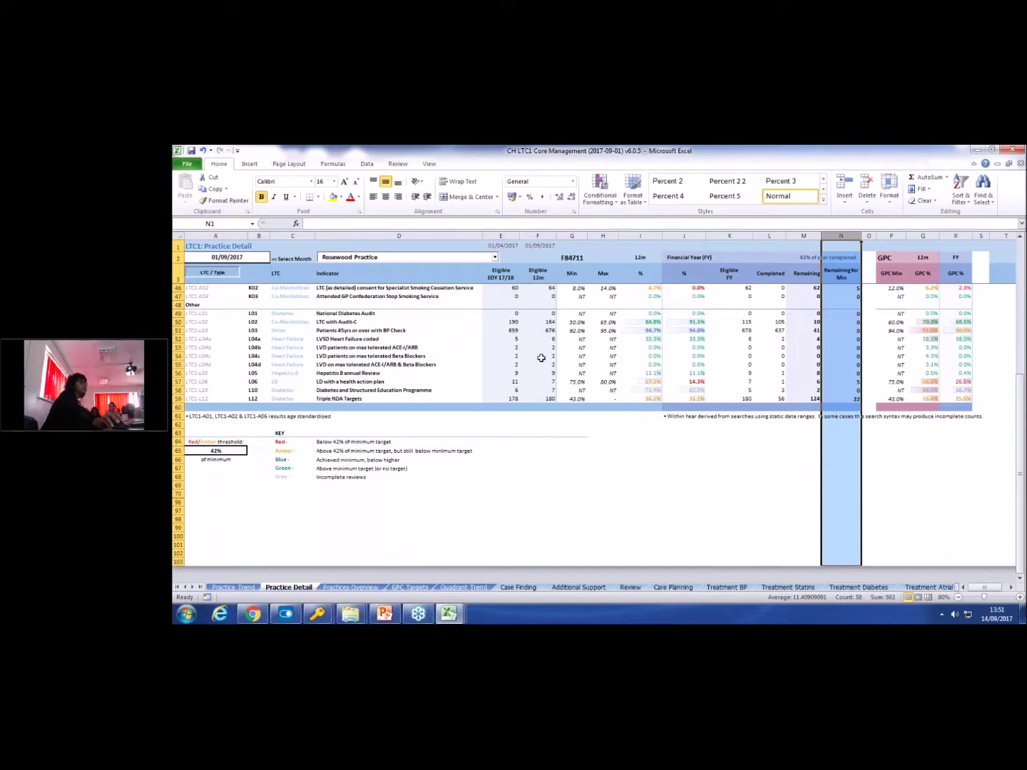
{"action": "scroll", "coordinate": [541, 358], "scroll_direction": "up", "scroll_amount": 1}
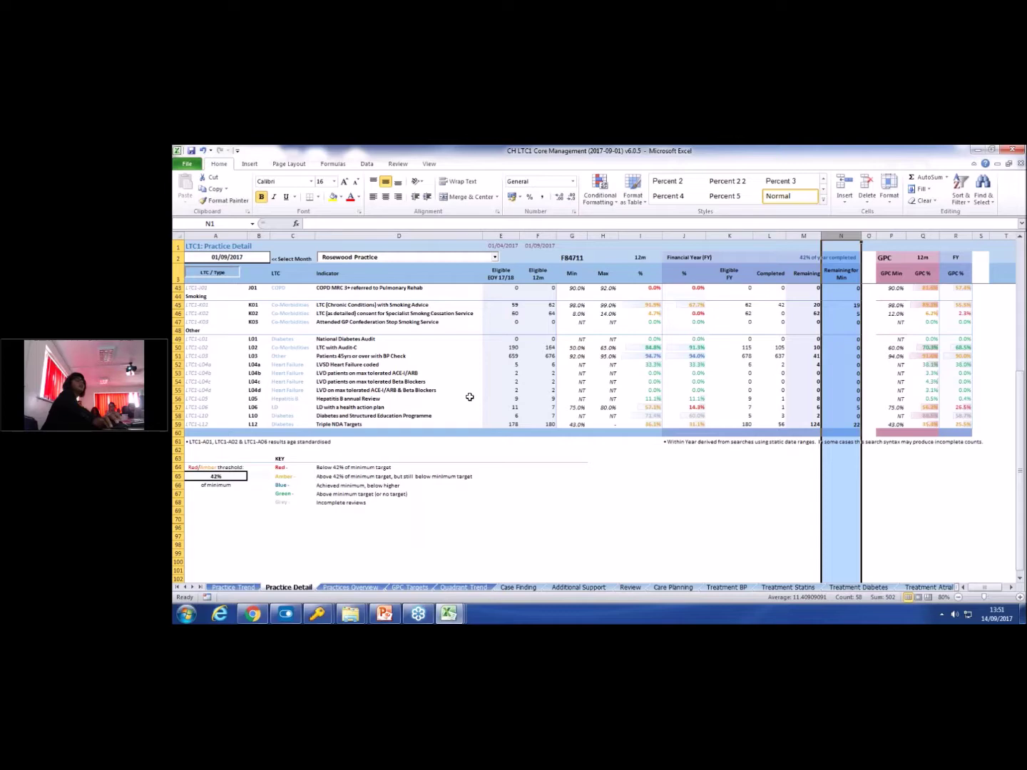
{"action": "scroll", "coordinate": [483, 390], "scroll_direction": "up", "scroll_amount": 13}
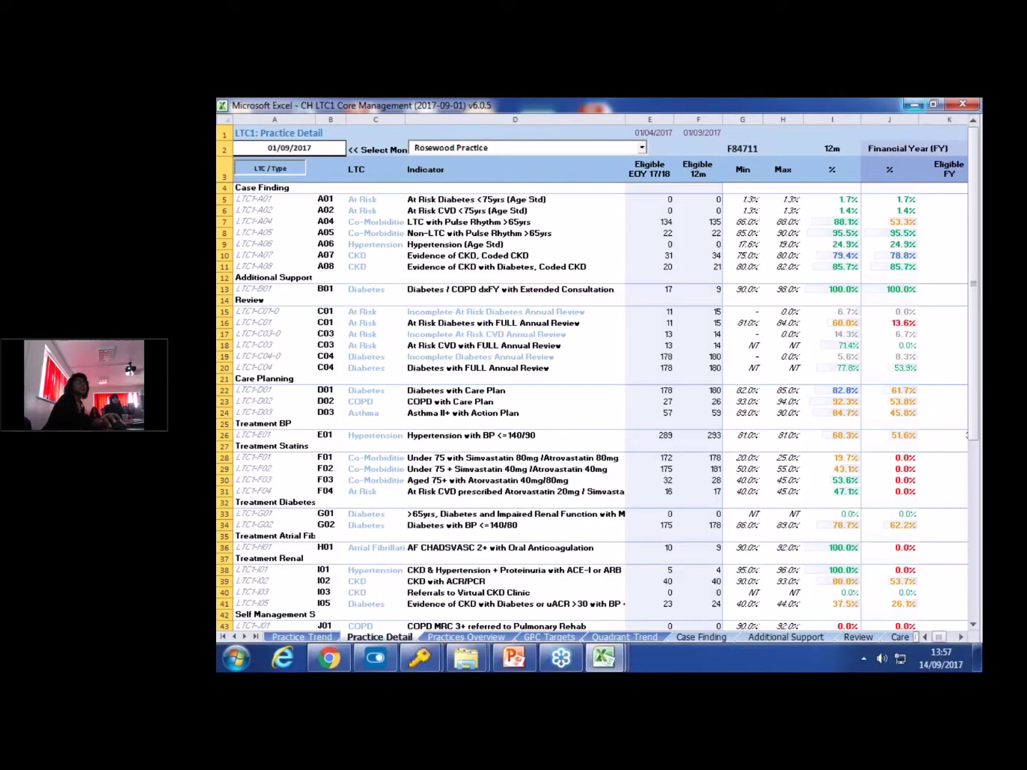
Step: Switch to the CH FHV Dashboard workbook and show it maximized with the ribbon and formula bar
{"action": "left_click", "coordinate": [605, 660]}
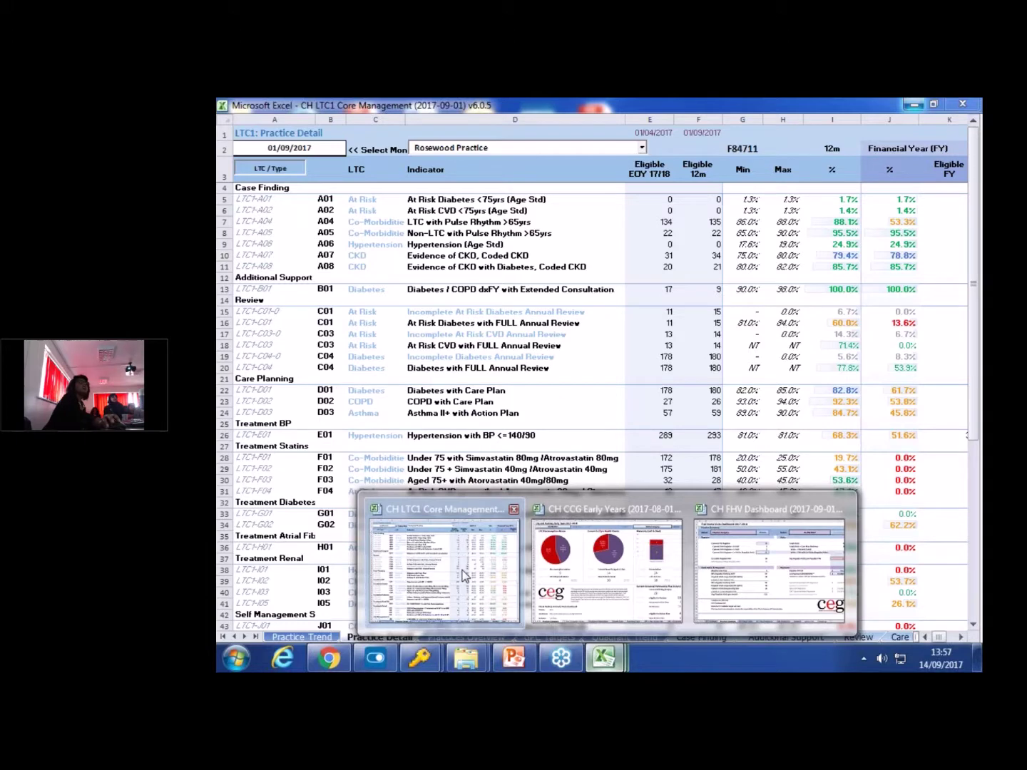
{"action": "left_click", "coordinate": [768, 570]}
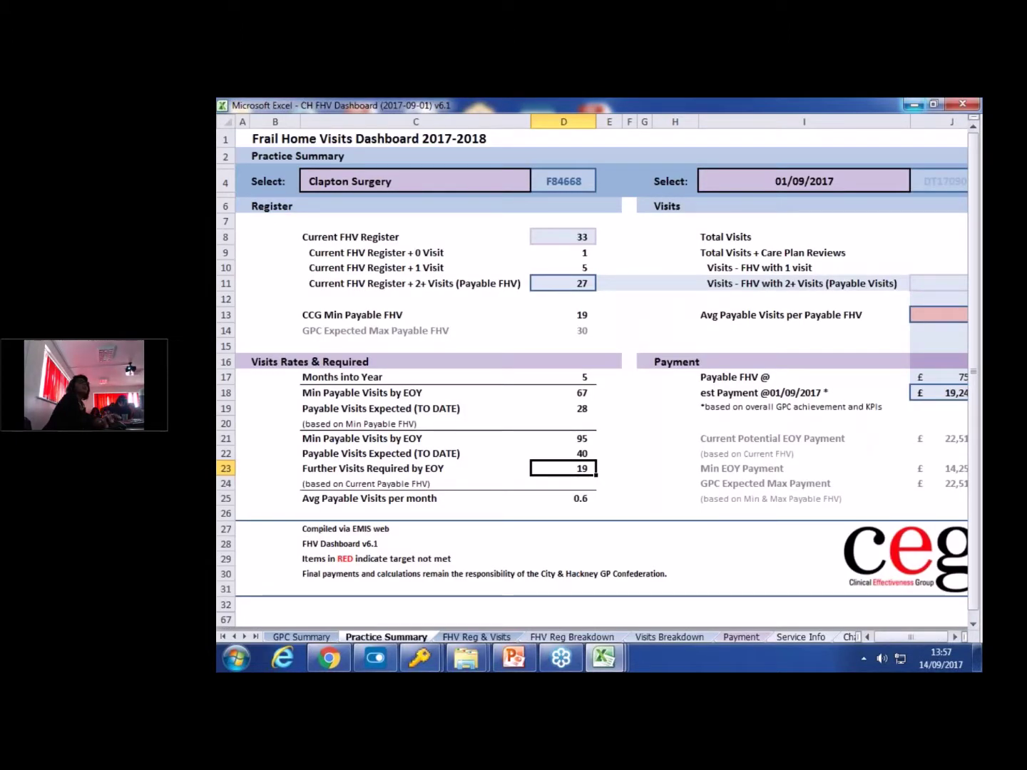
{"action": "left_click", "coordinate": [932, 106]}
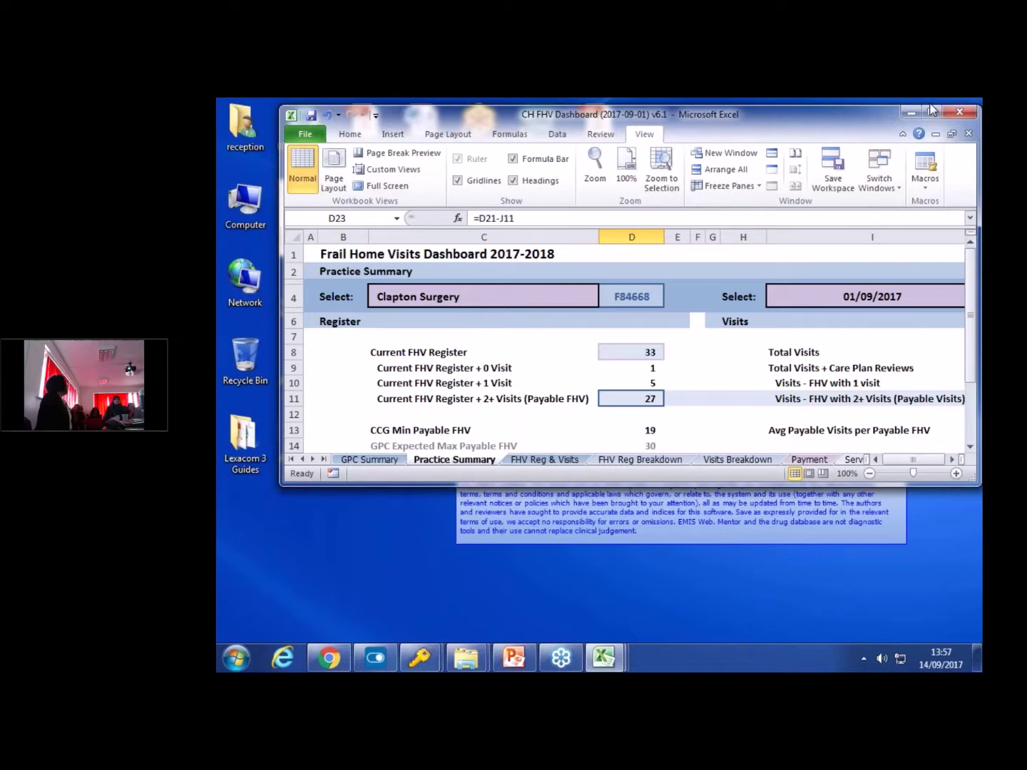
{"action": "left_click", "coordinate": [932, 110]}
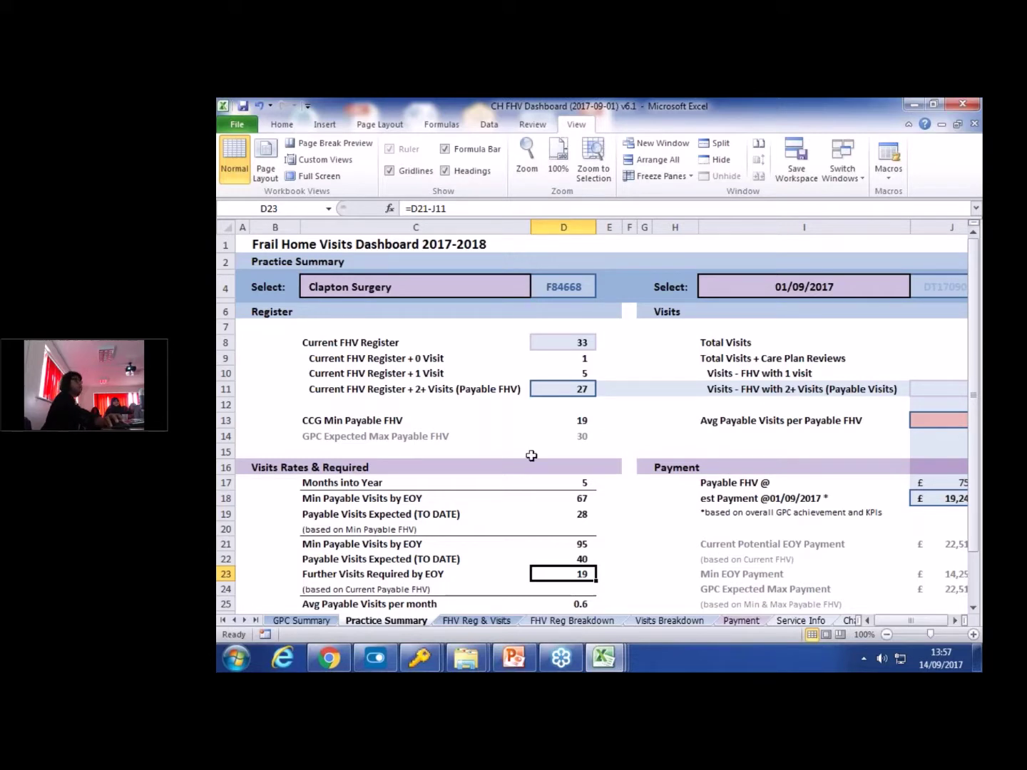
Step: Inspect Clapton Surgery's Current FHV Register, 2+ Visits (Payable FHV) and CCG Min Payable FHV figures
{"action": "left_click", "coordinate": [562, 343]}
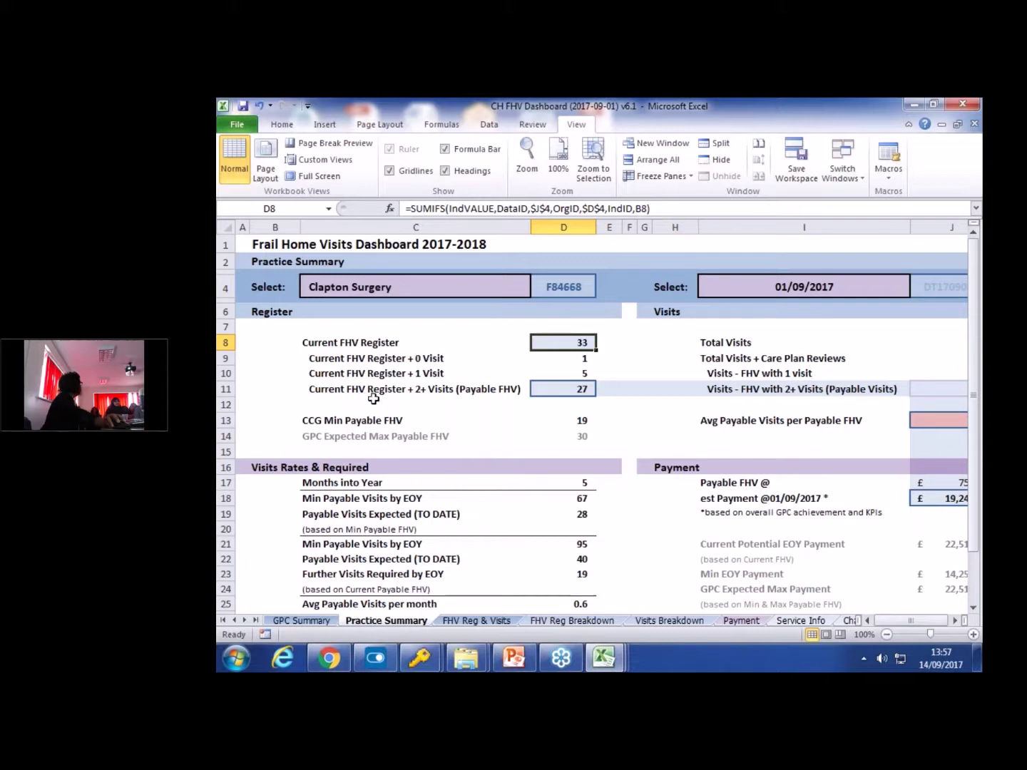
{"action": "left_click", "coordinate": [560, 387]}
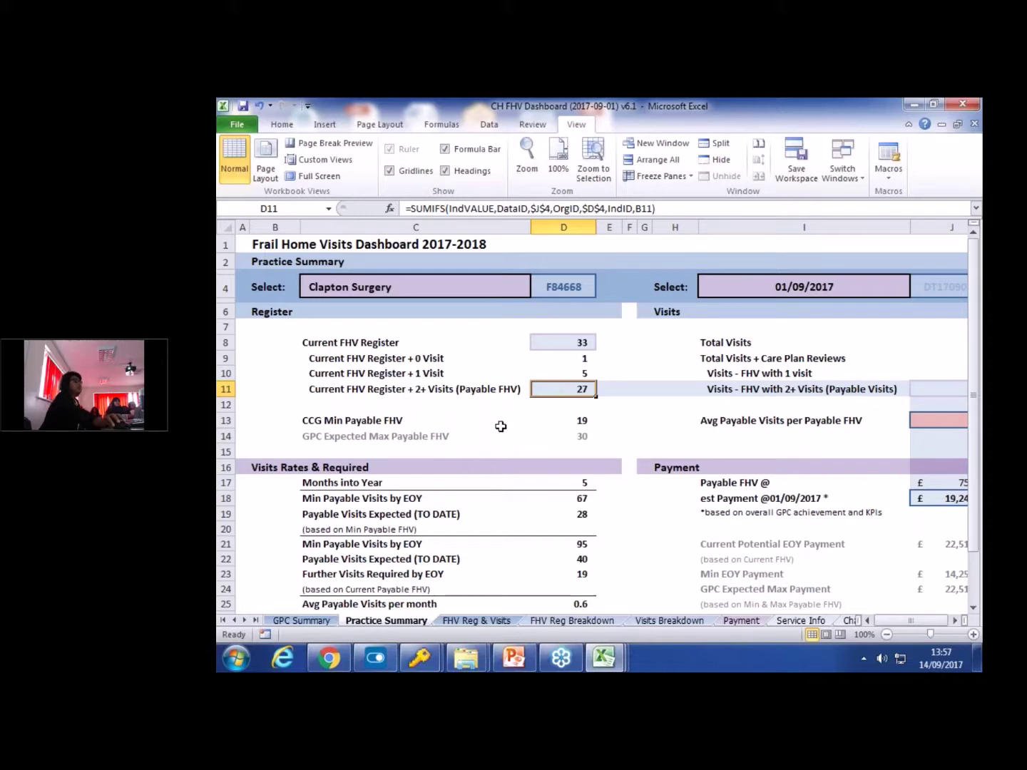
{"action": "scroll", "coordinate": [500, 427], "scroll_direction": "down", "scroll_amount": 1}
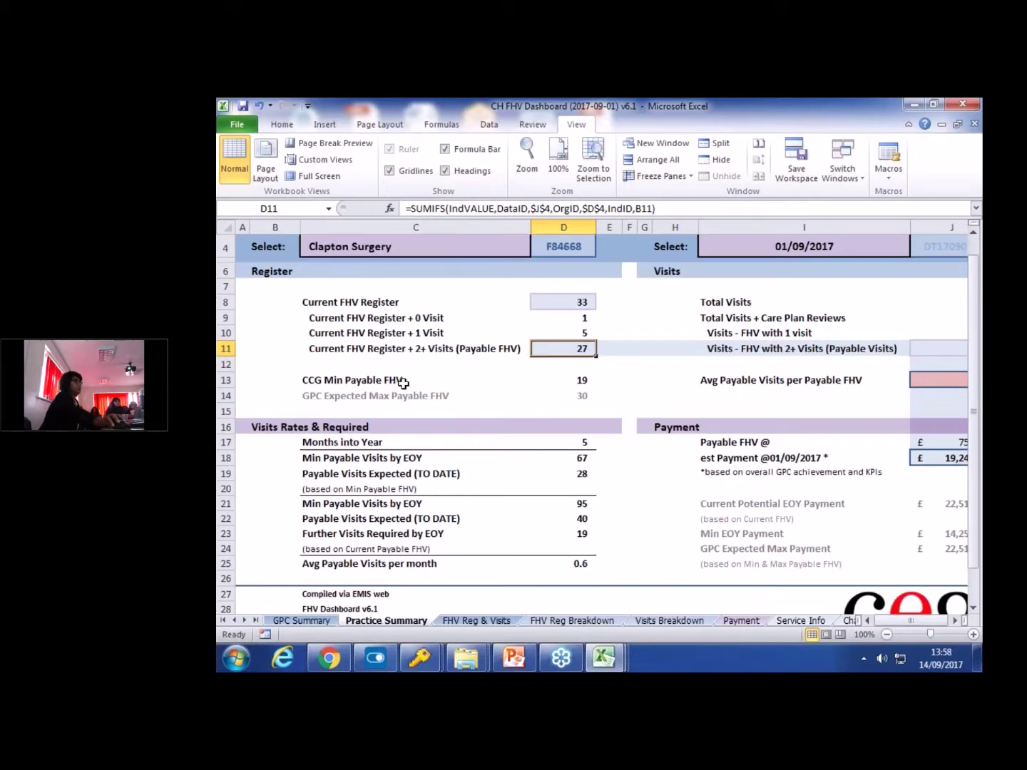
{"action": "left_click", "coordinate": [573, 380]}
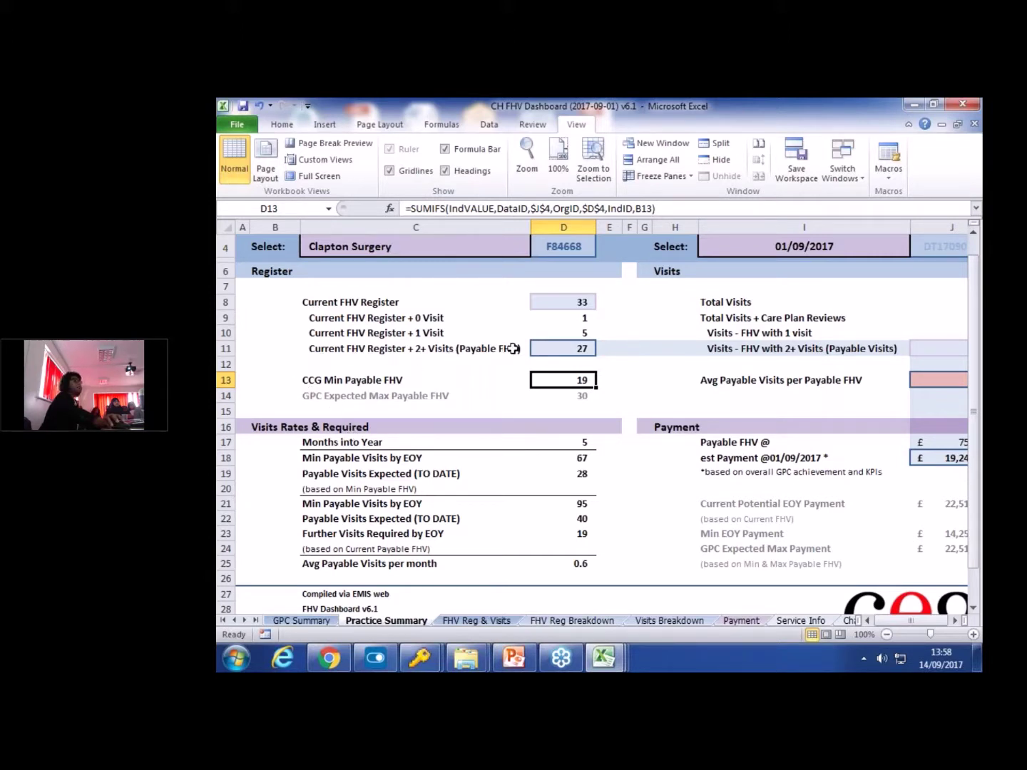
{"action": "left_click", "coordinate": [560, 346]}
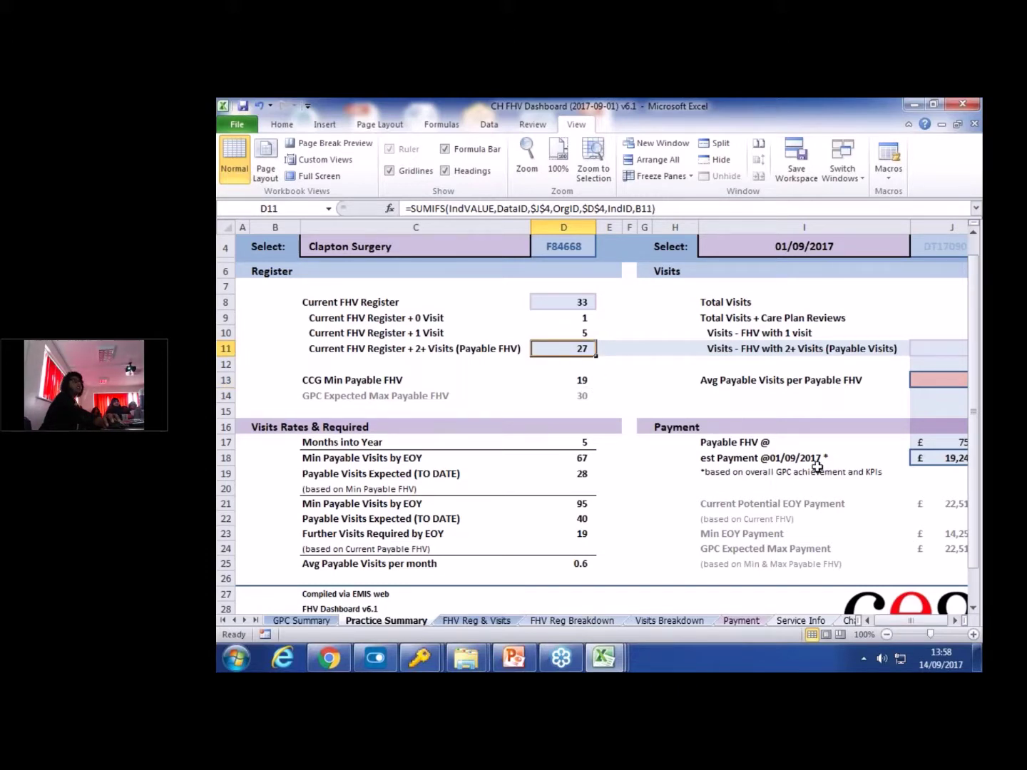
Step: Inspect the Payable Visits and Avg Payable Visits per Payable FHV figures in the Visits section
{"action": "left_click_drag", "start_coordinate": [896, 622], "coordinate": [901, 621]}
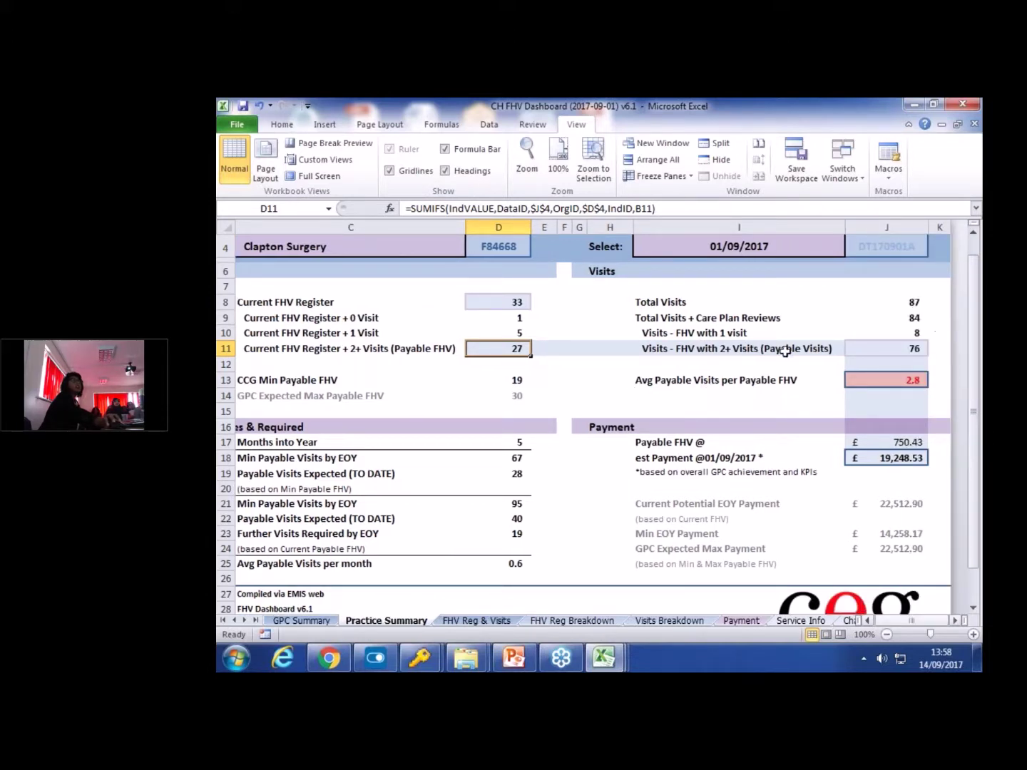
{"action": "left_click", "coordinate": [896, 348]}
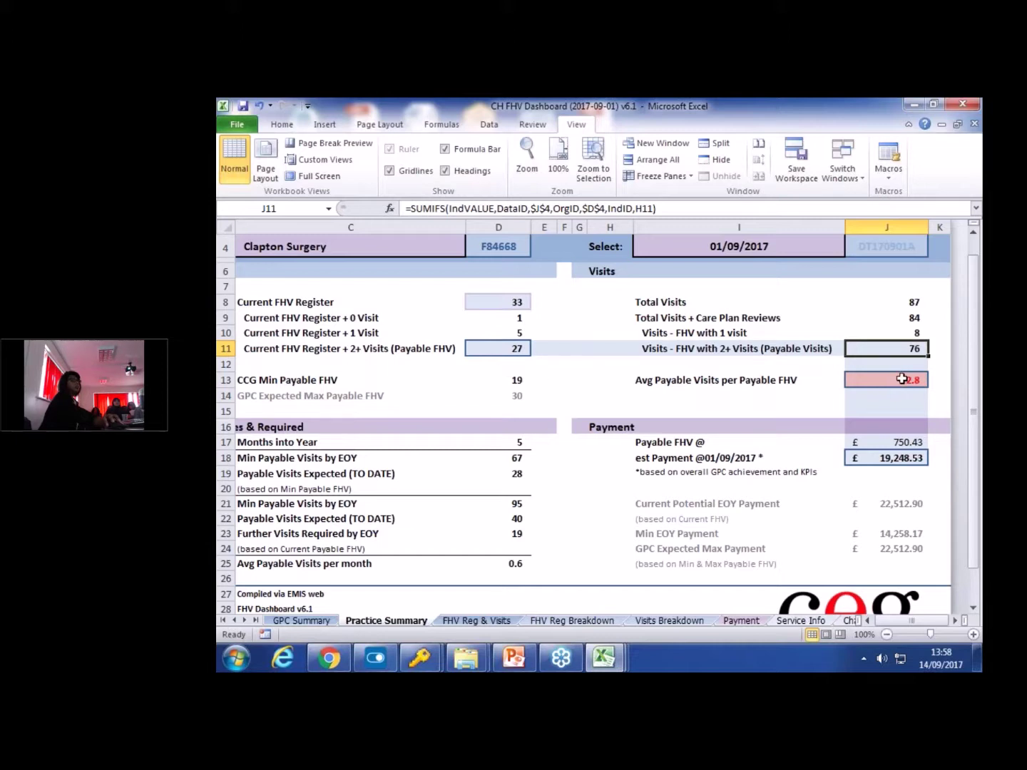
{"action": "left_click", "coordinate": [902, 378]}
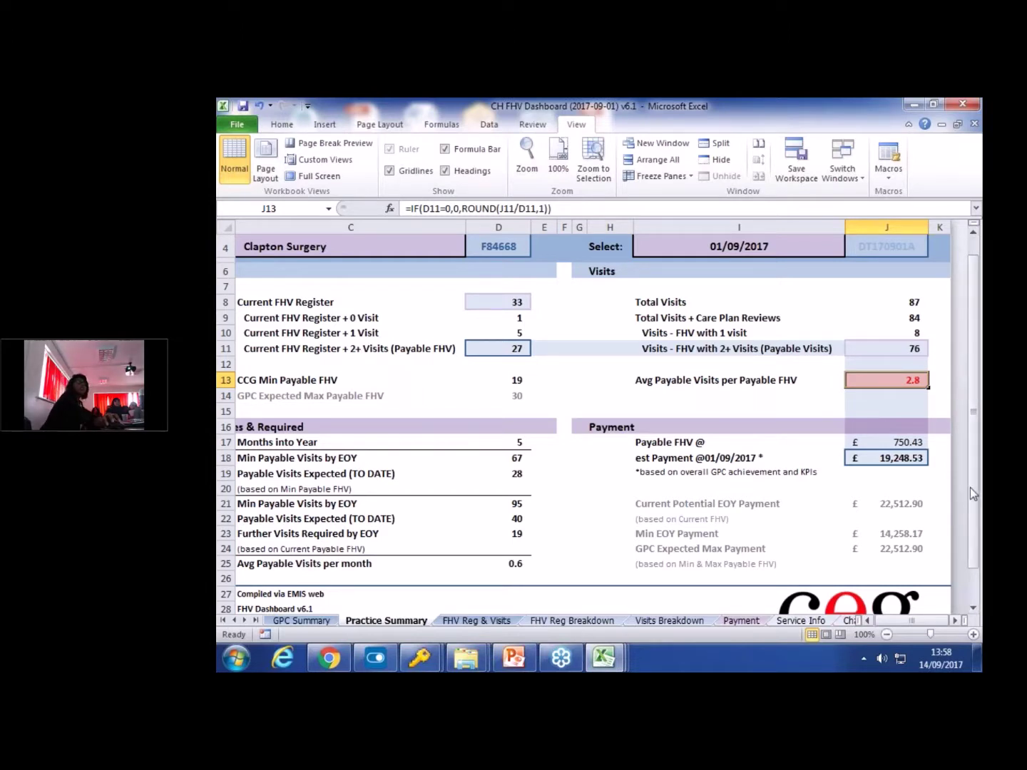
{"action": "left_click_drag", "start_coordinate": [922, 625], "coordinate": [909, 619]}
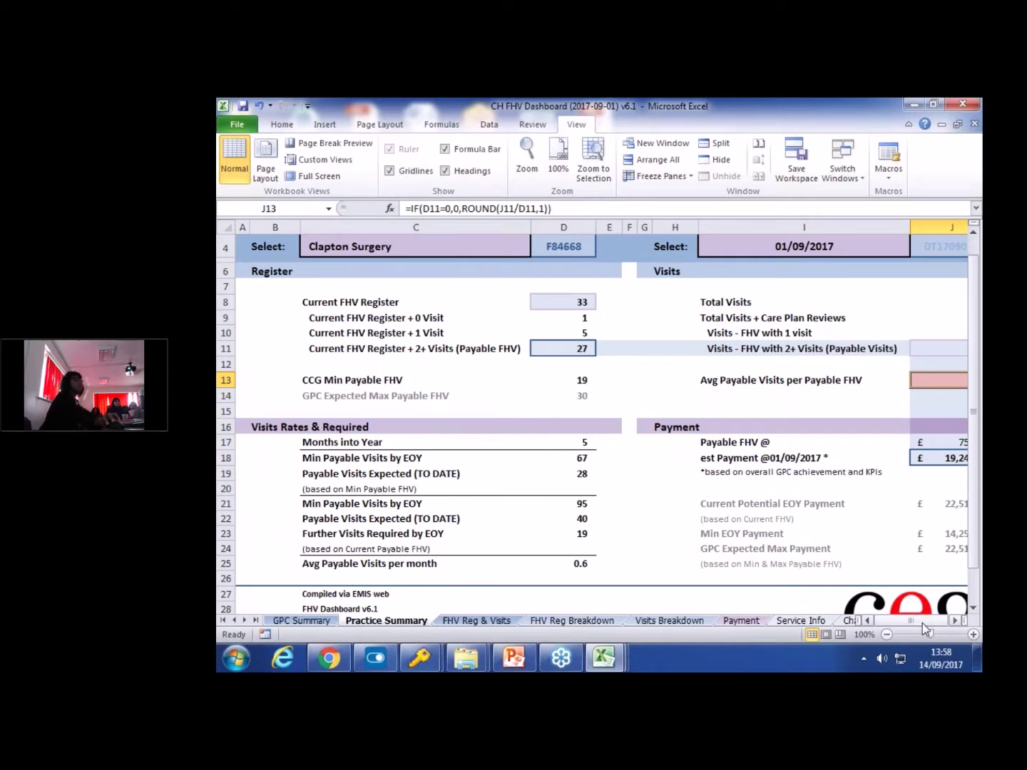
{"action": "left_click_drag", "start_coordinate": [913, 621], "coordinate": [924, 621]}
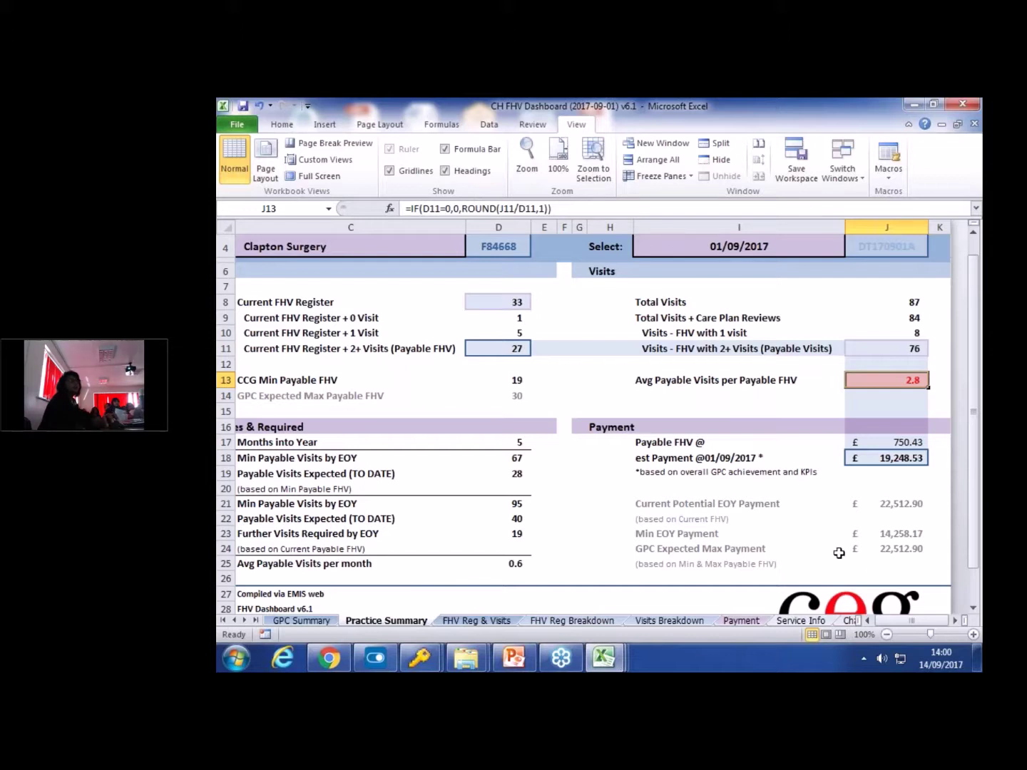
Step: Compare the Current Potential EOY and GPC Expected Max payments with the current register and the minimum and maximum payable FHV figures
{"action": "left_click", "coordinate": [880, 504]}
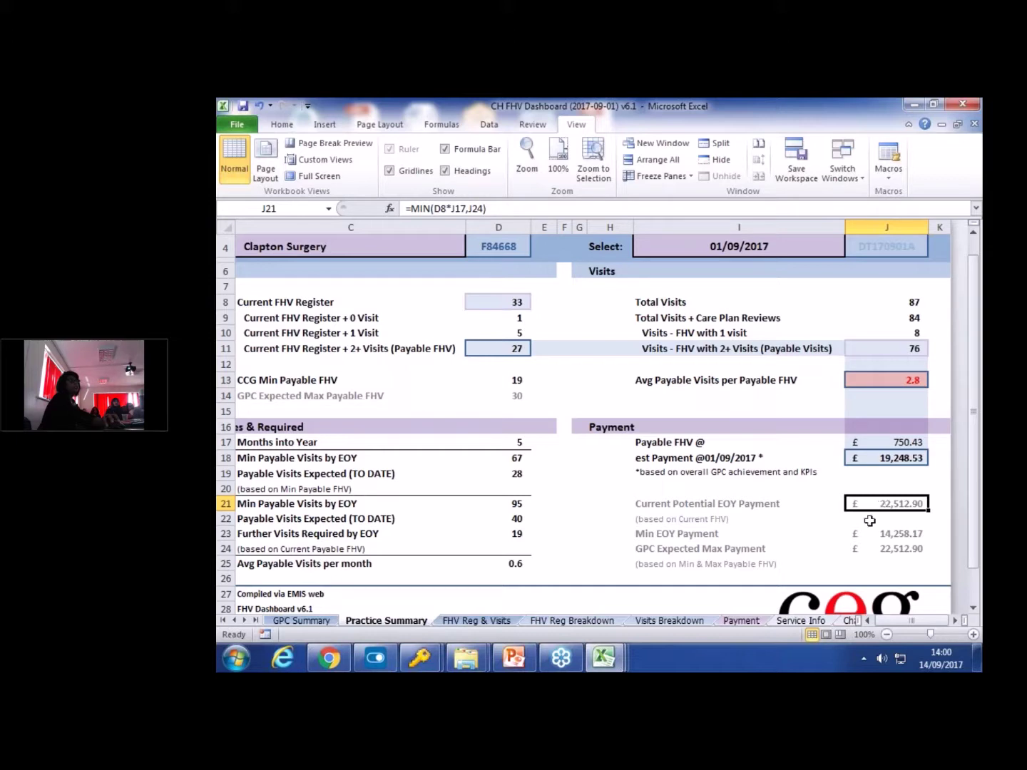
{"action": "left_click", "coordinate": [497, 300]}
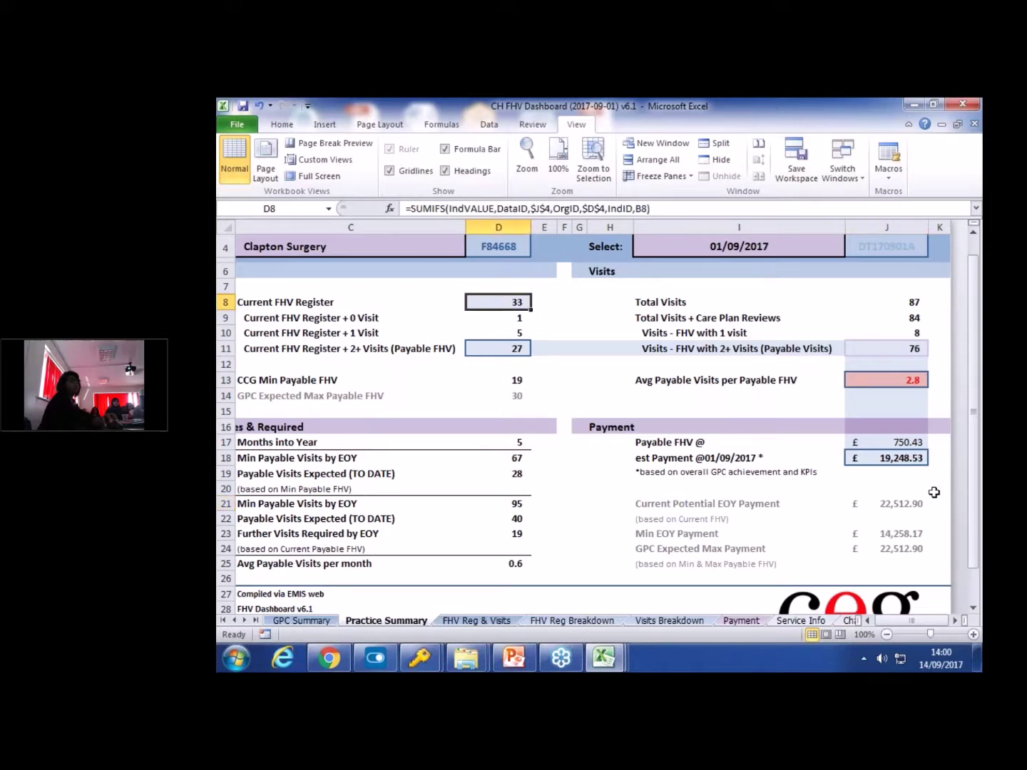
{"action": "left_click", "coordinate": [883, 546]}
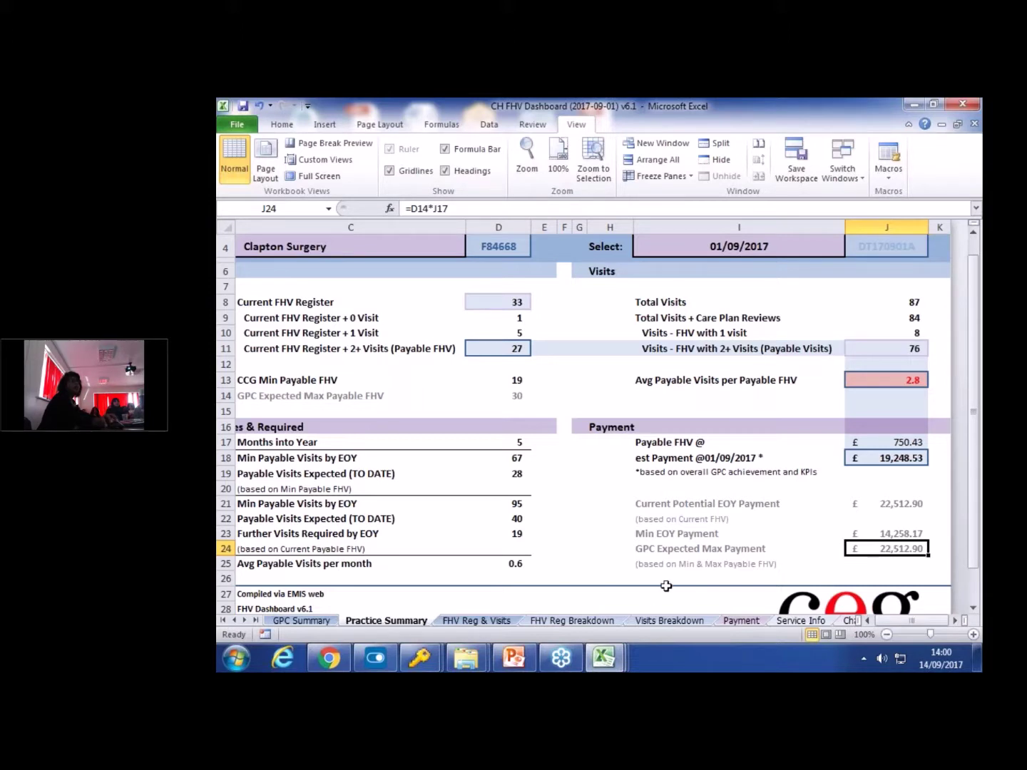
{"action": "left_click", "coordinate": [505, 378]}
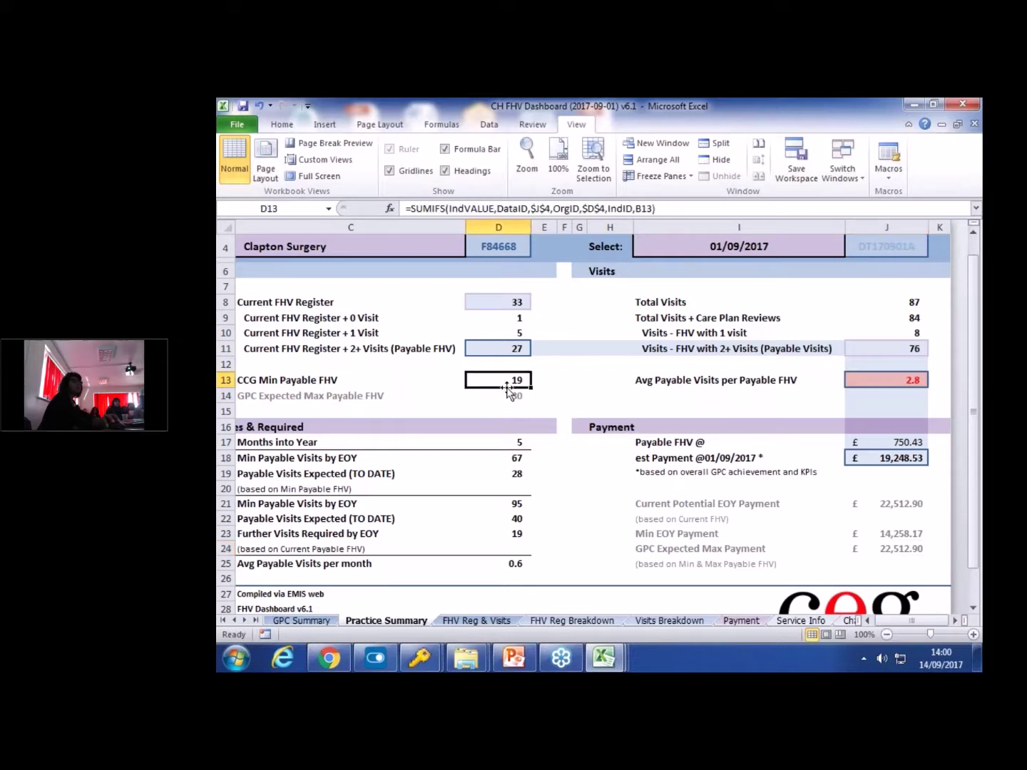
{"action": "left_click", "coordinate": [514, 396]}
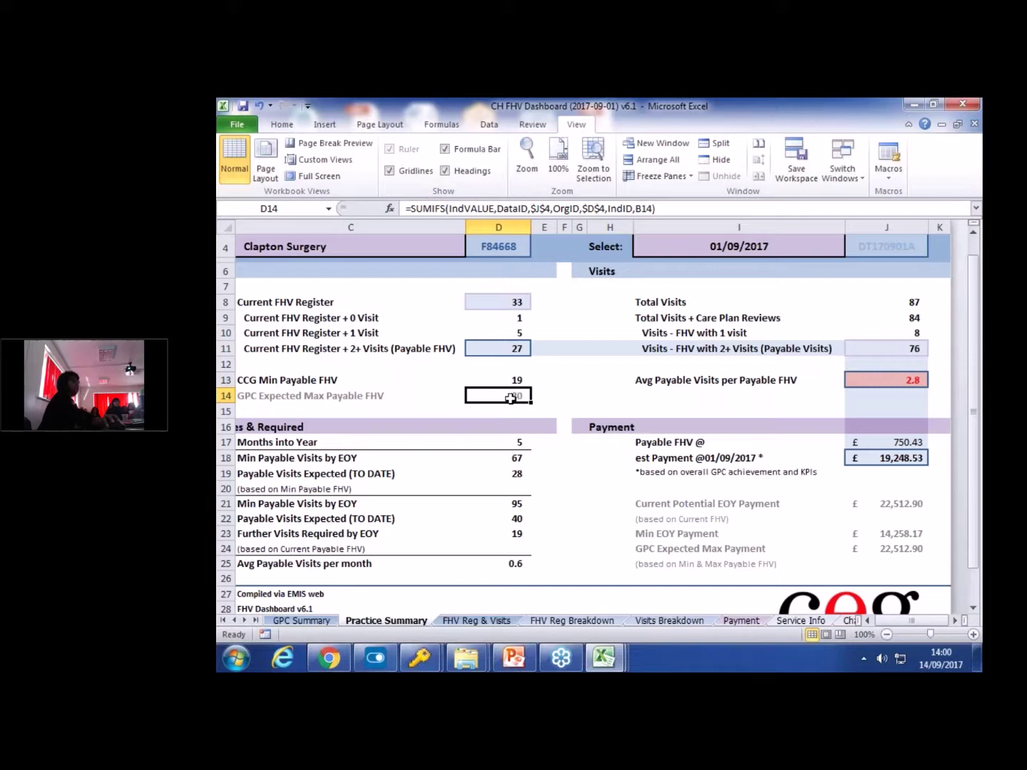
Step: Examine Clapton Surgery's monthly chart on the FHV Reg Breakdown sheet, including the 01/09/2017 column's visit categories and the legend
{"action": "left_click", "coordinate": [572, 621]}
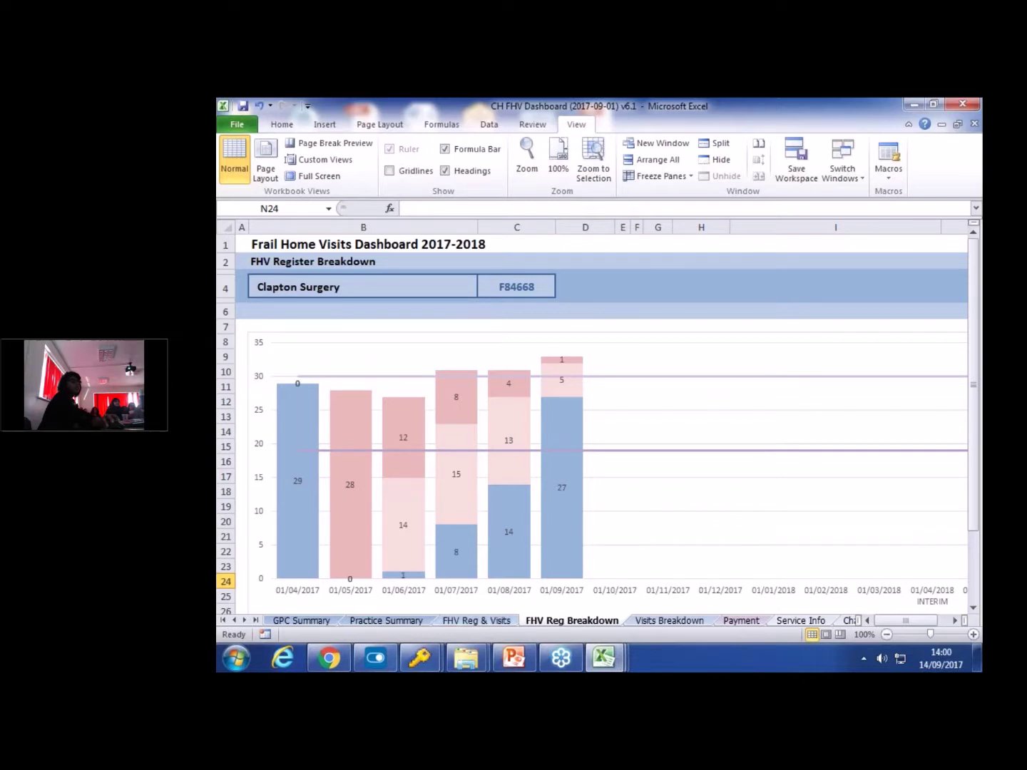
{"action": "left_click", "coordinate": [476, 621]}
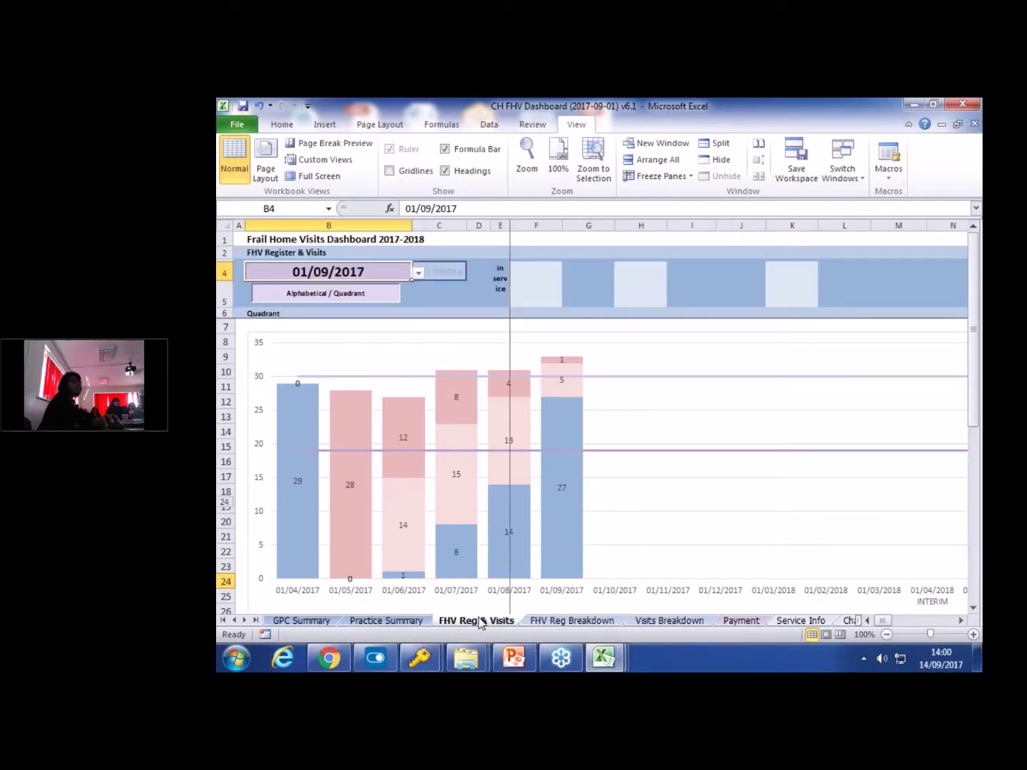
{"action": "left_click", "coordinate": [571, 620]}
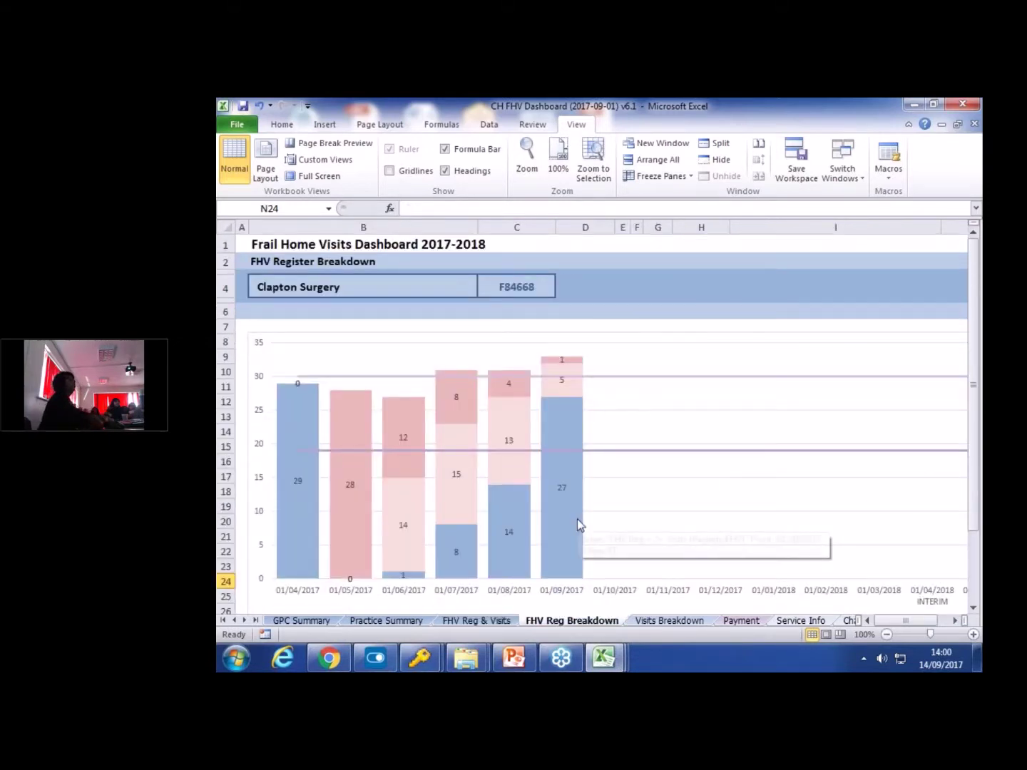
{"action": "mouse_move", "coordinate": [563, 520]}
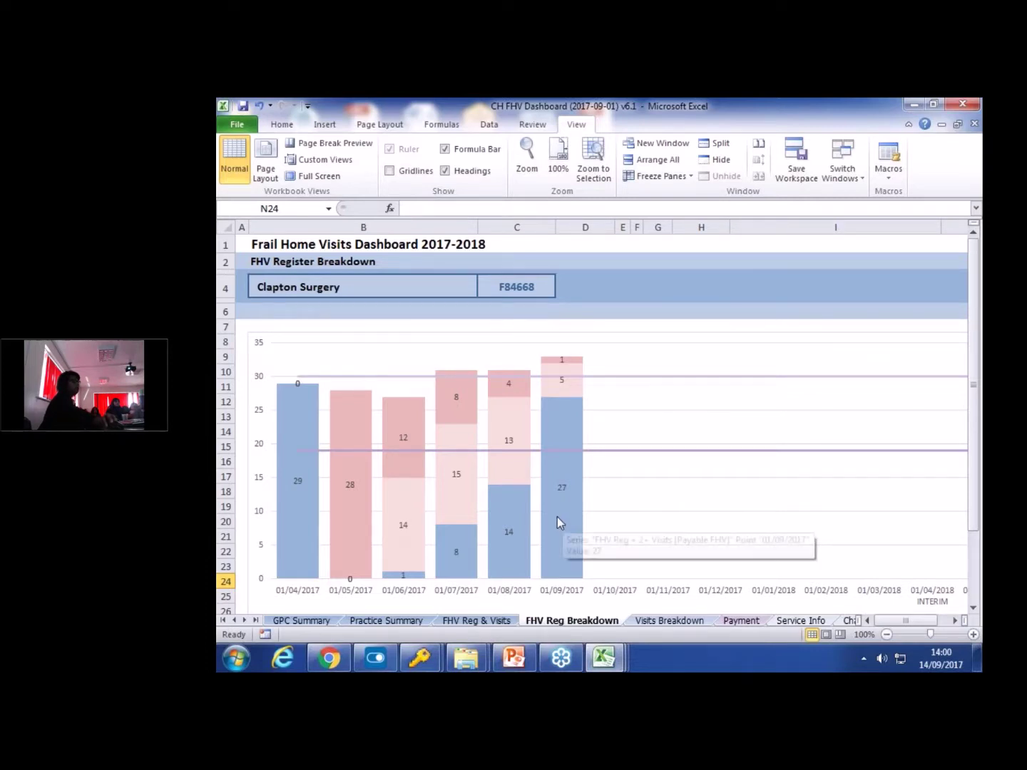
{"action": "scroll", "coordinate": [561, 521], "scroll_direction": "down", "scroll_amount": 1}
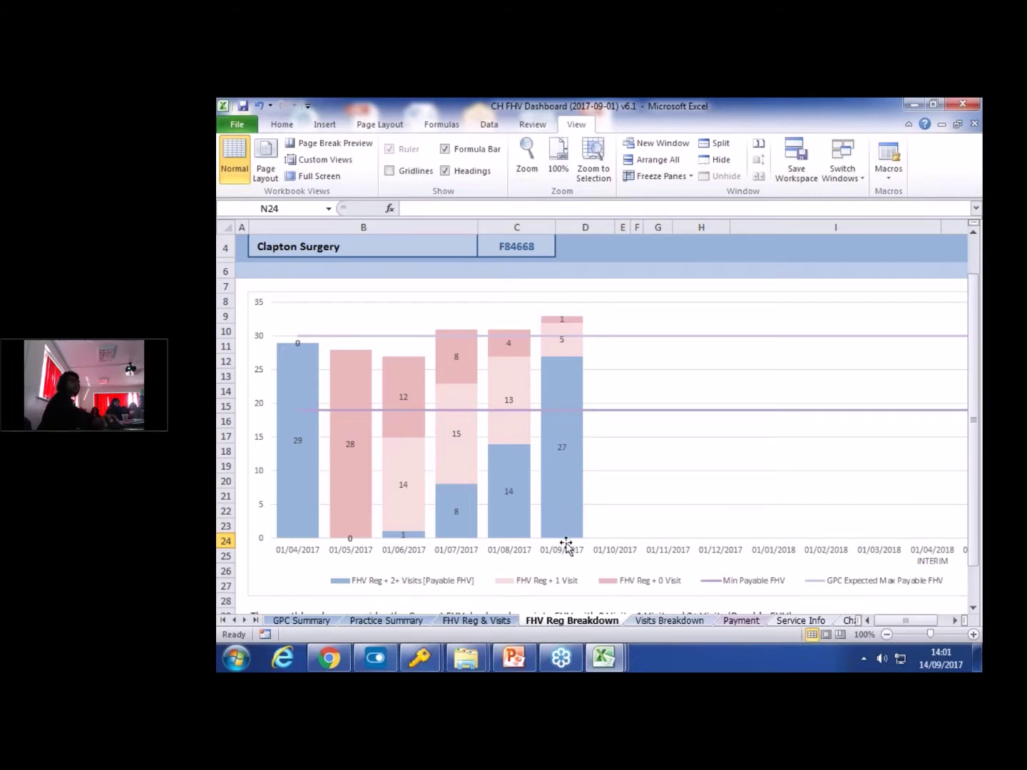
{"action": "mouse_move", "coordinate": [567, 471]}
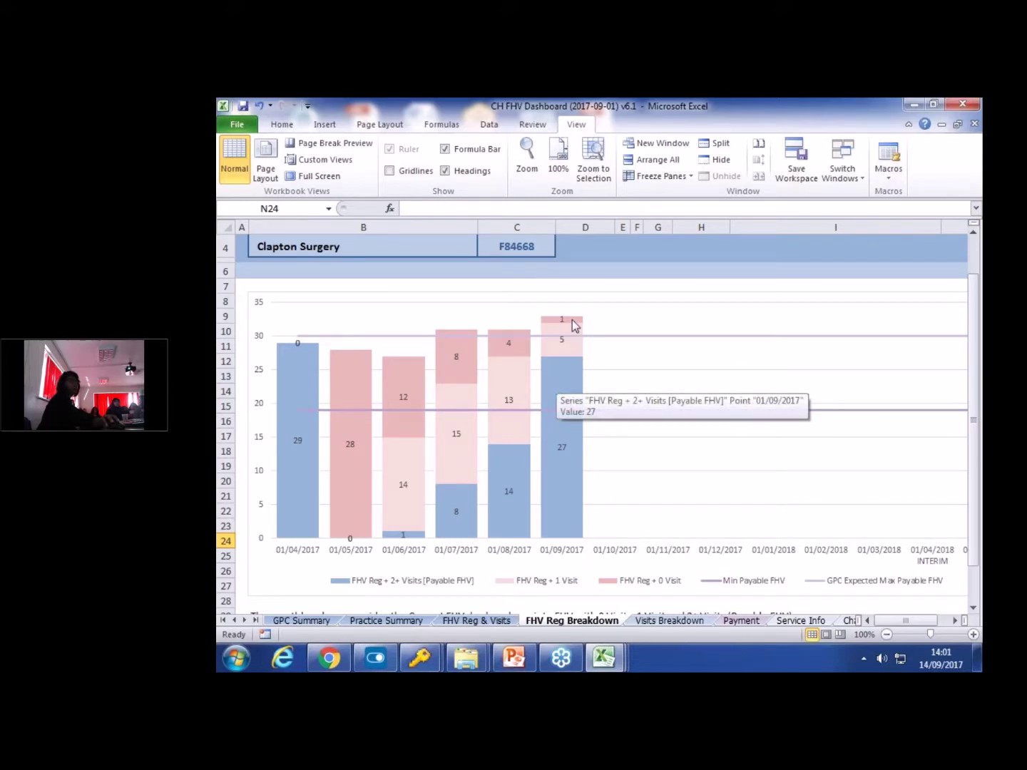
{"action": "left_click_drag", "start_coordinate": [893, 622], "coordinate": [678, 598]}
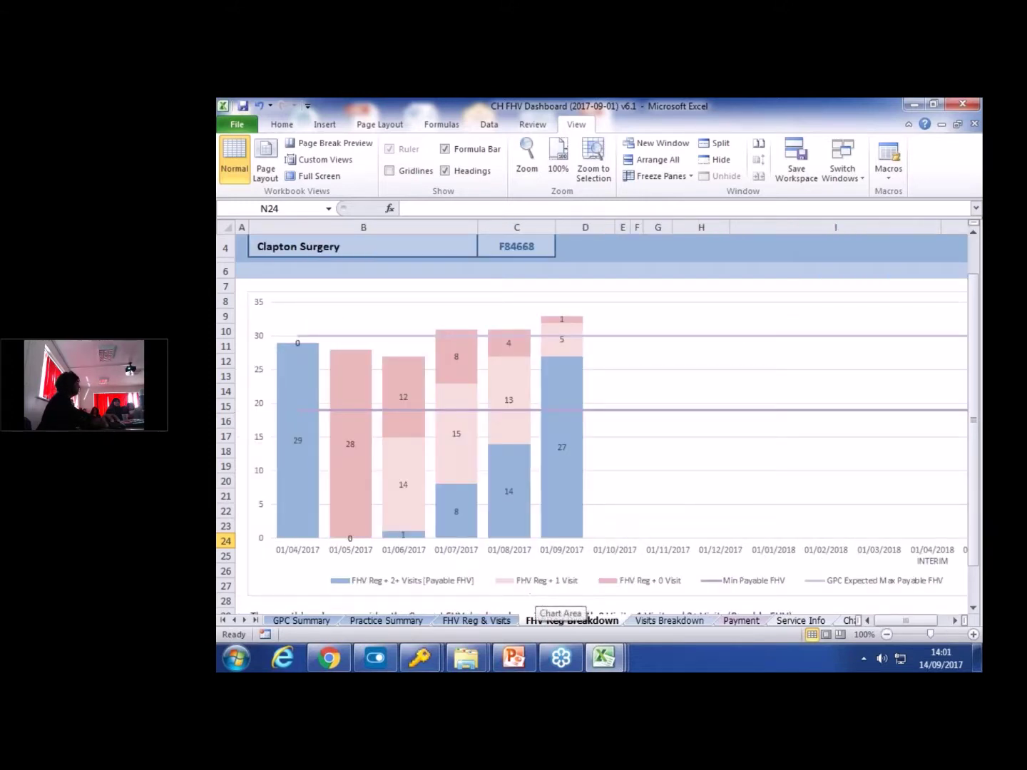
Step: Examine Clapton Surgery's monthly chart on the Visits Breakdown sheet with its legend and explanatory notes
{"action": "left_click", "coordinate": [668, 622]}
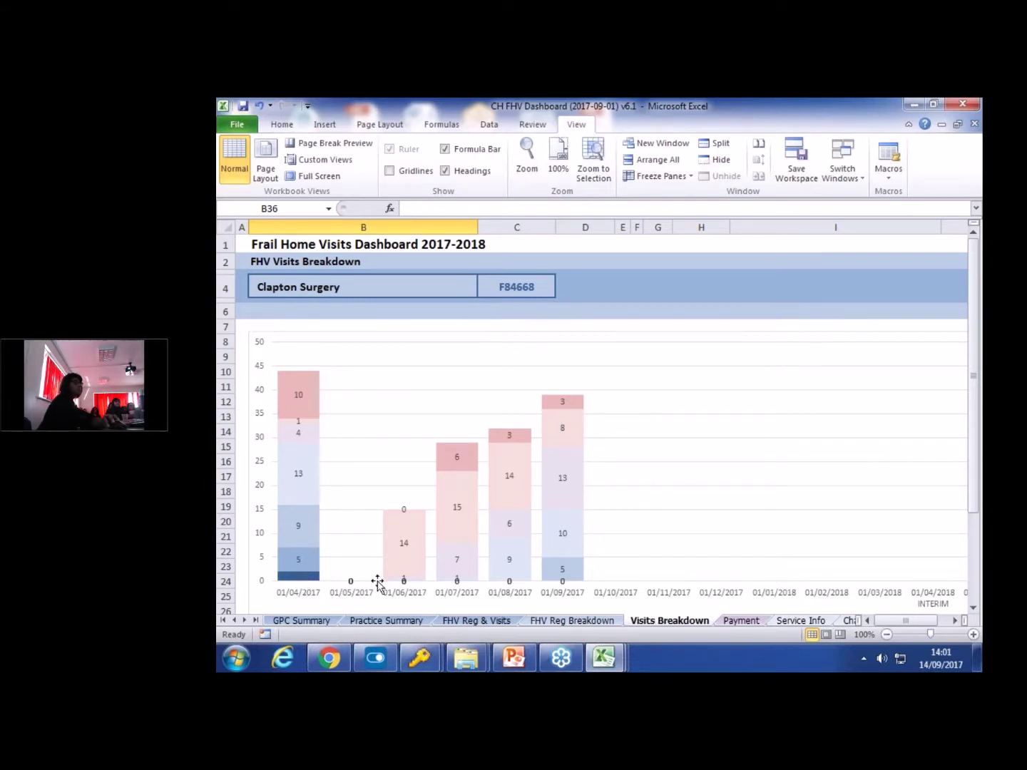
{"action": "scroll", "coordinate": [378, 581], "scroll_direction": "down", "scroll_amount": 3}
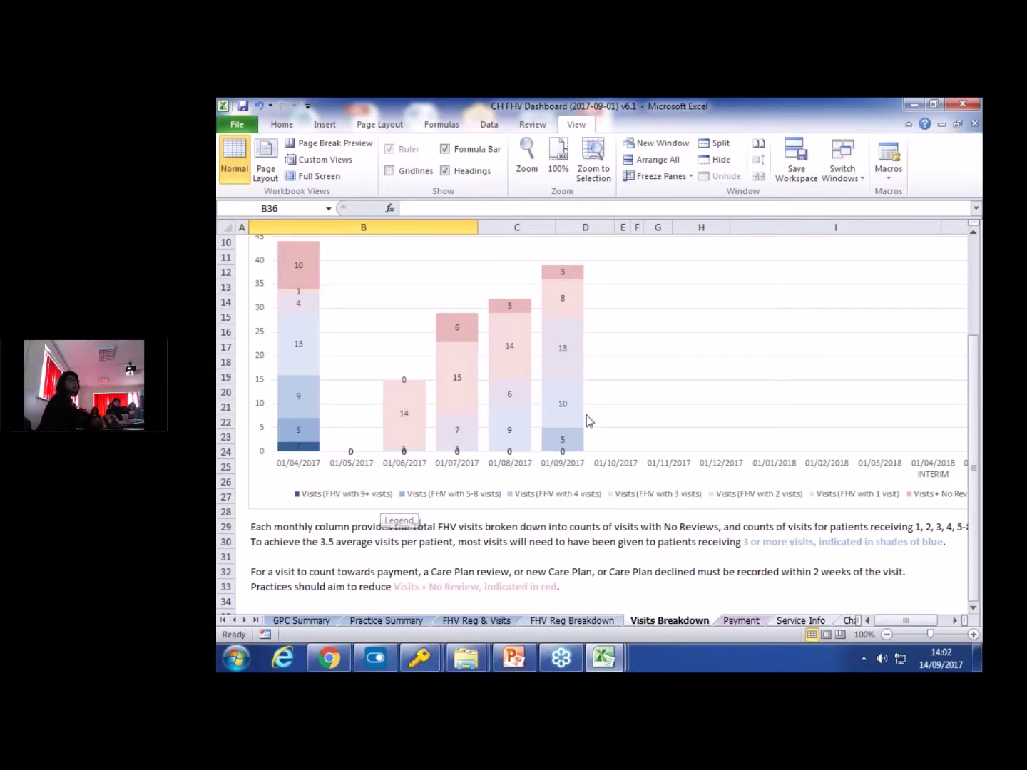
{"action": "scroll", "coordinate": [586, 415], "scroll_direction": "up", "scroll_amount": 1}
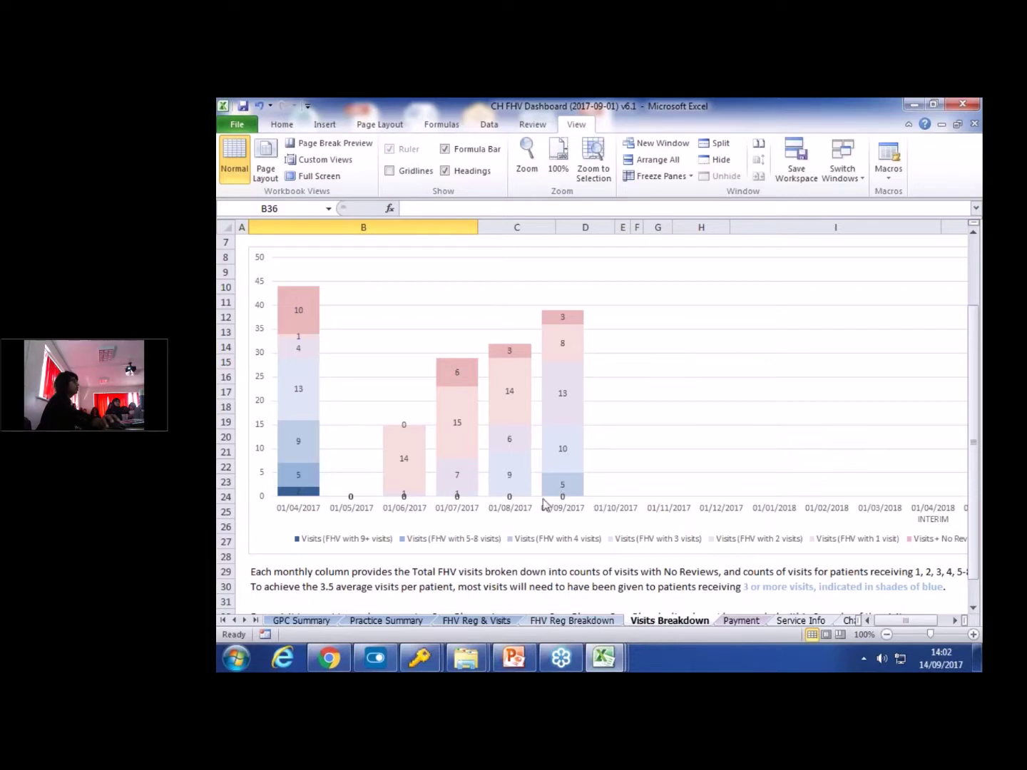
Step: Minimize the CH FHV Dashboard and switch to the CH CCG Early Years workbook
{"action": "left_click", "coordinate": [912, 108]}
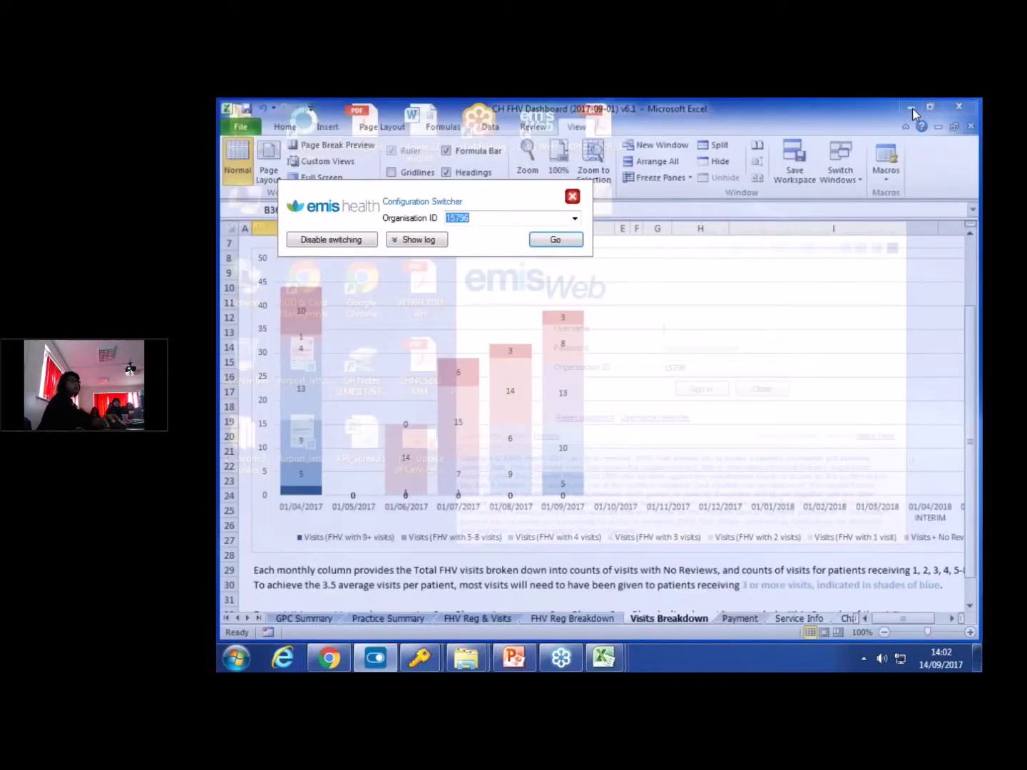
{"action": "mouse_move", "coordinate": [609, 654]}
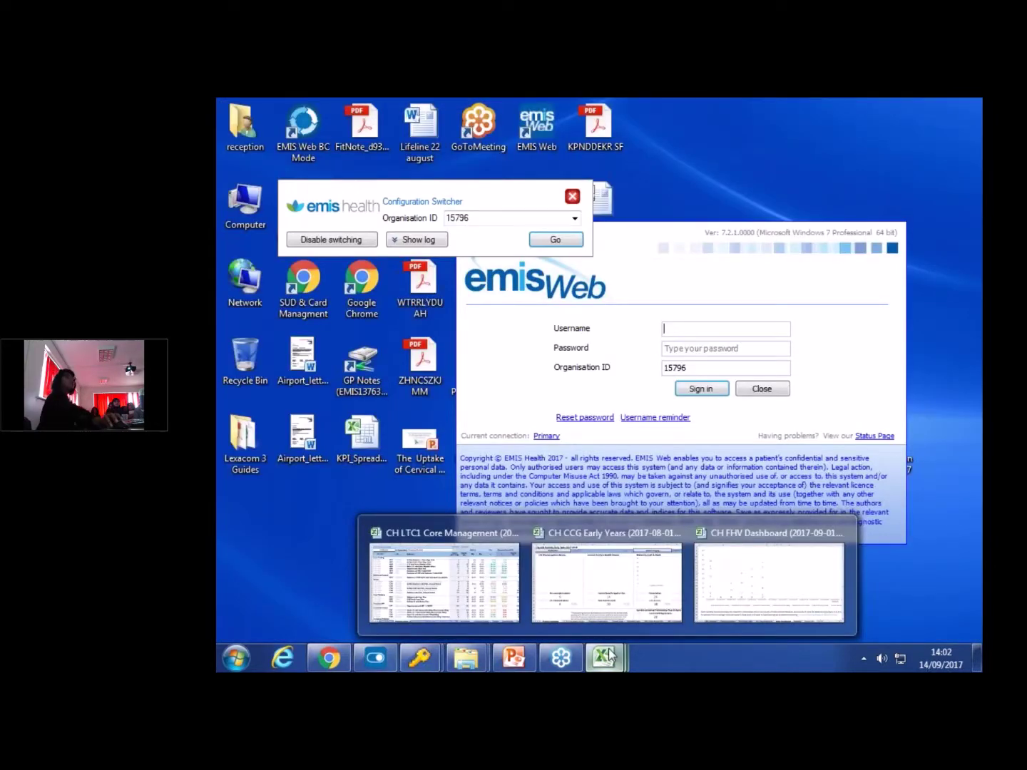
{"action": "left_click", "coordinate": [604, 581]}
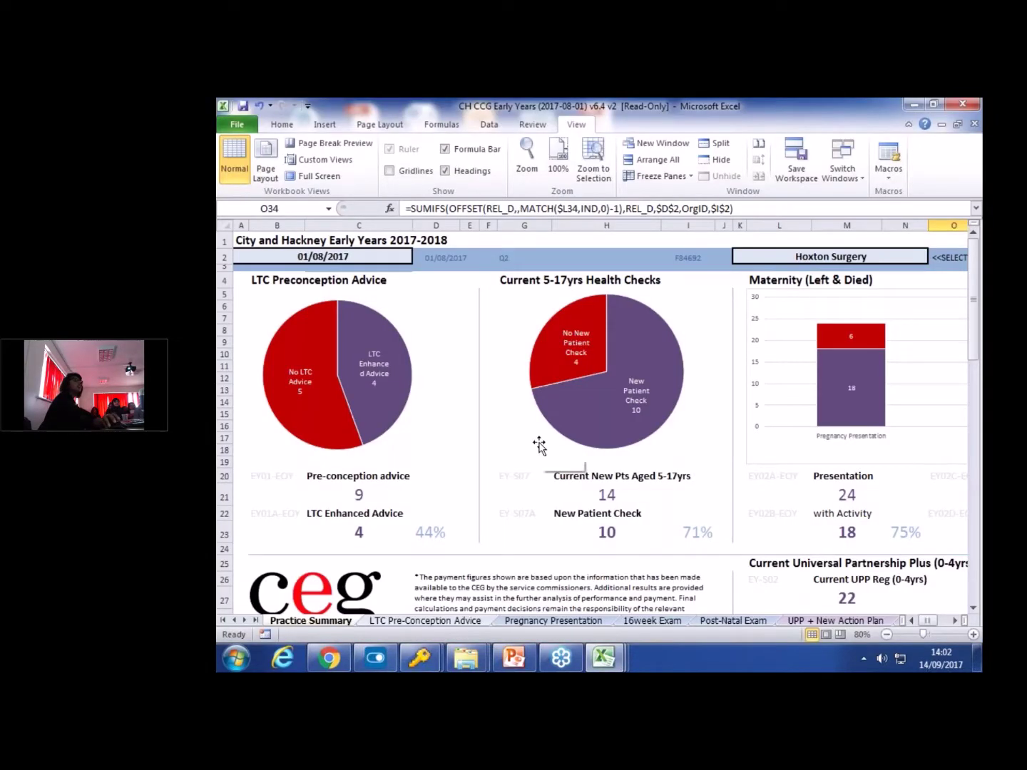
Step: Review Hoxton Surgery's LTC Preconception Advice and Current 5-17yrs Health Checks charts and the figures beneath them on the Practice Summary
{"action": "scroll", "coordinate": [539, 445], "scroll_direction": "down", "scroll_amount": 1}
{"action": "scroll", "coordinate": [570, 467], "scroll_direction": "up", "scroll_amount": 1}
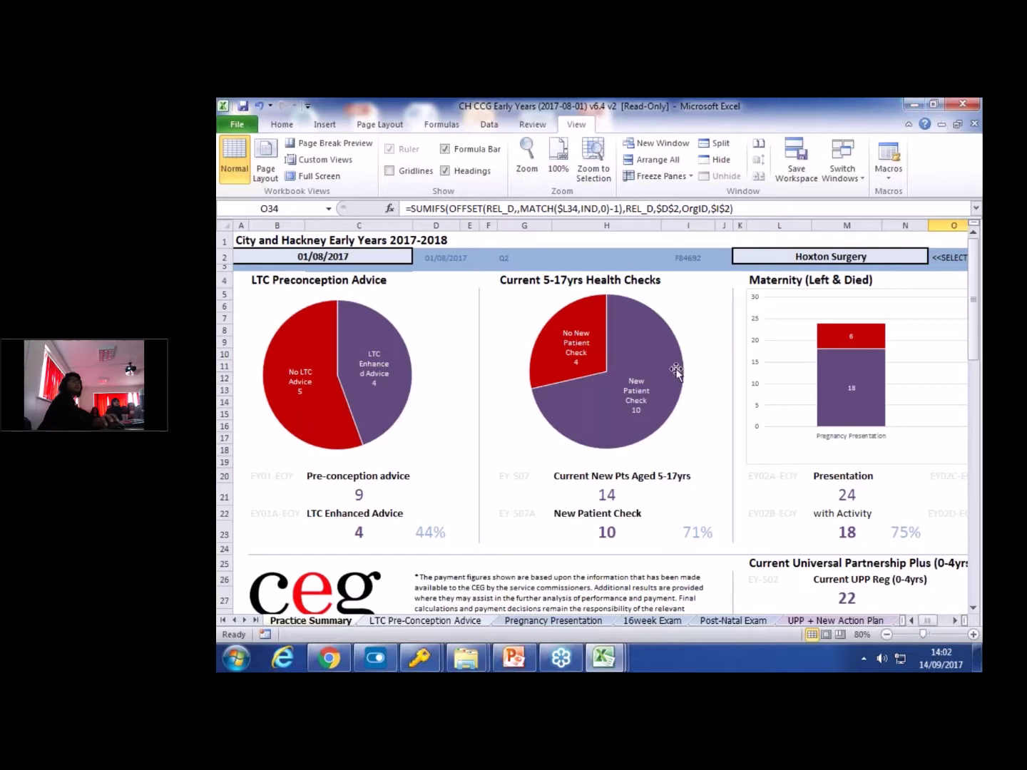
{"action": "mouse_move", "coordinate": [370, 388]}
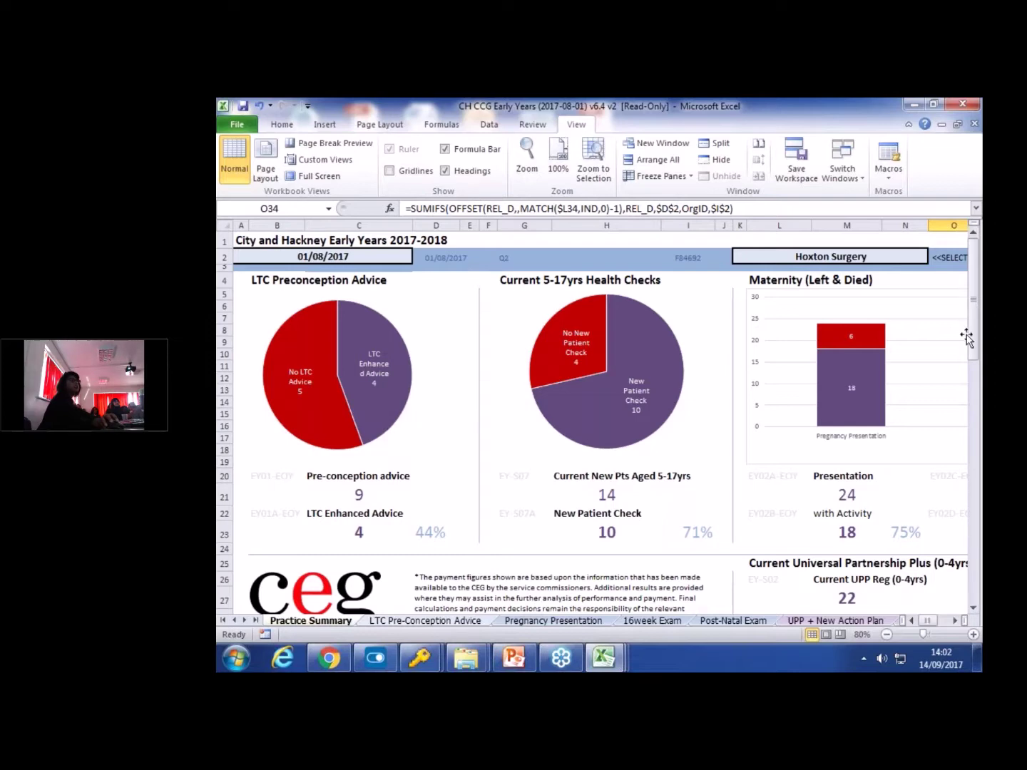
{"action": "left_click_drag", "start_coordinate": [977, 349], "coordinate": [977, 391]}
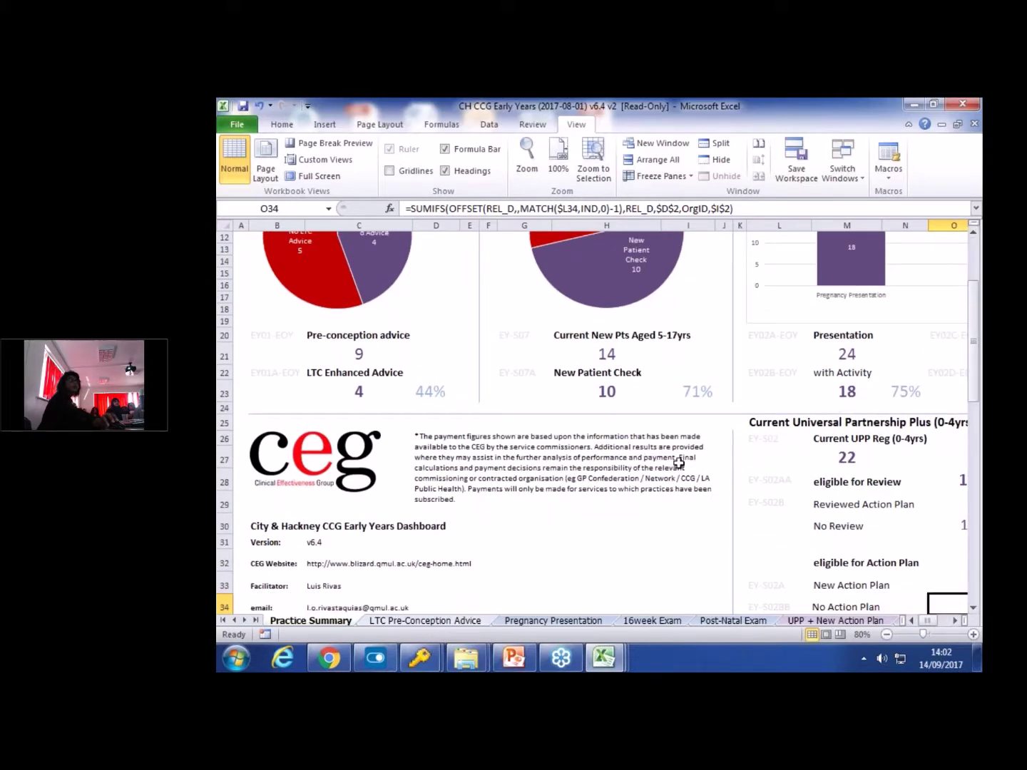
{"action": "scroll", "coordinate": [679, 464], "scroll_direction": "up", "scroll_amount": 4}
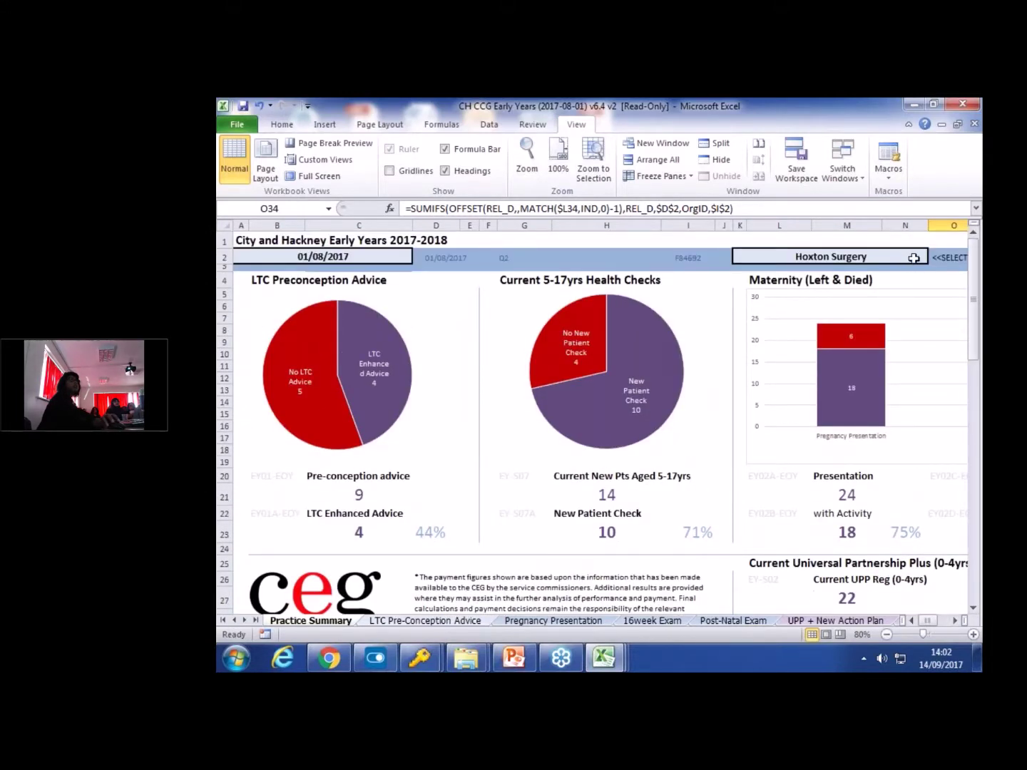
Step: Select the practice selector cell and examine the Maternity chart's Pregnancy Presentation, 16week Exam and Post-Natal Exam columns
{"action": "left_click", "coordinate": [925, 258]}
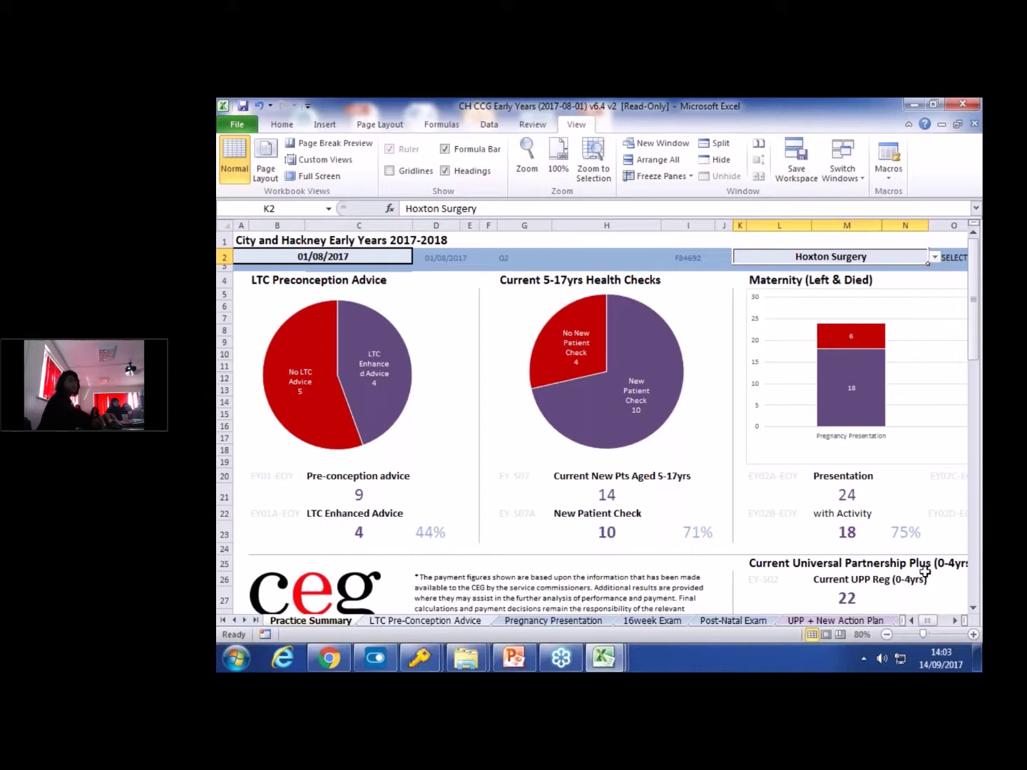
{"action": "left_click", "coordinate": [956, 623]}
{"action": "left_click", "coordinate": [956, 623]}
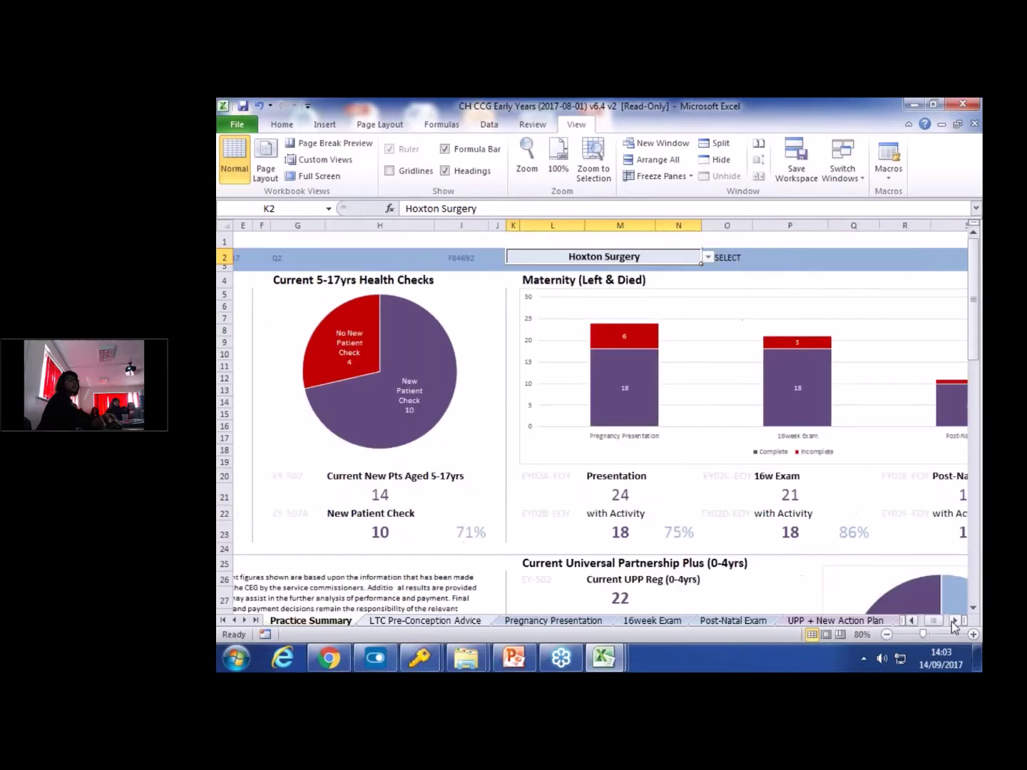
{"action": "left_click", "coordinate": [956, 623]}
{"action": "left_click", "coordinate": [955, 624]}
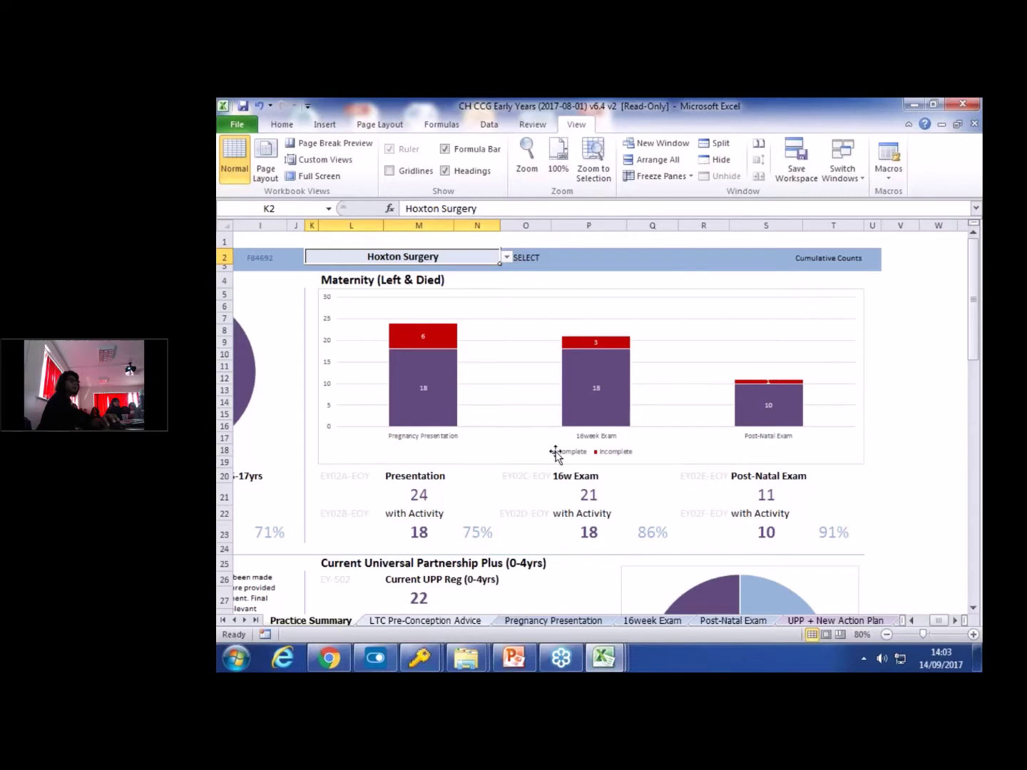
Step: Review the Current Universal Partnership Plus (0-4yrs) review and action plan figures, and return to the start of the Practice Summary
{"action": "scroll", "coordinate": [556, 453], "scroll_direction": "down", "scroll_amount": 2}
{"action": "scroll", "coordinate": [578, 457], "scroll_direction": "down", "scroll_amount": 2}
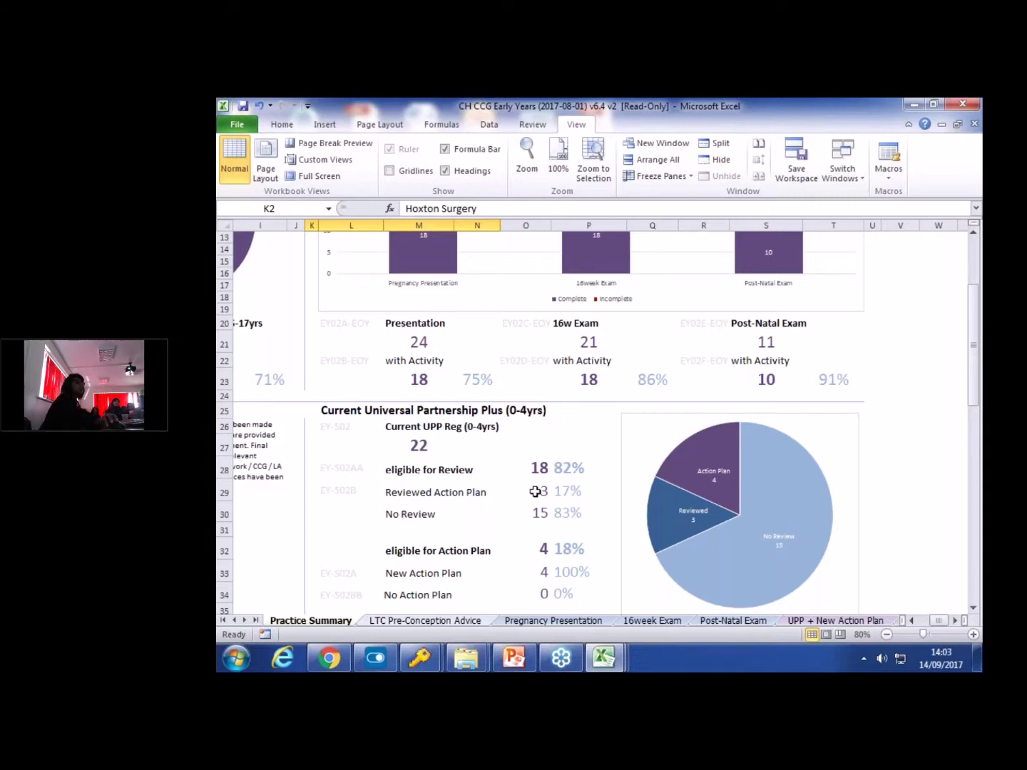
{"action": "scroll", "coordinate": [502, 472], "scroll_direction": "down", "scroll_amount": 1}
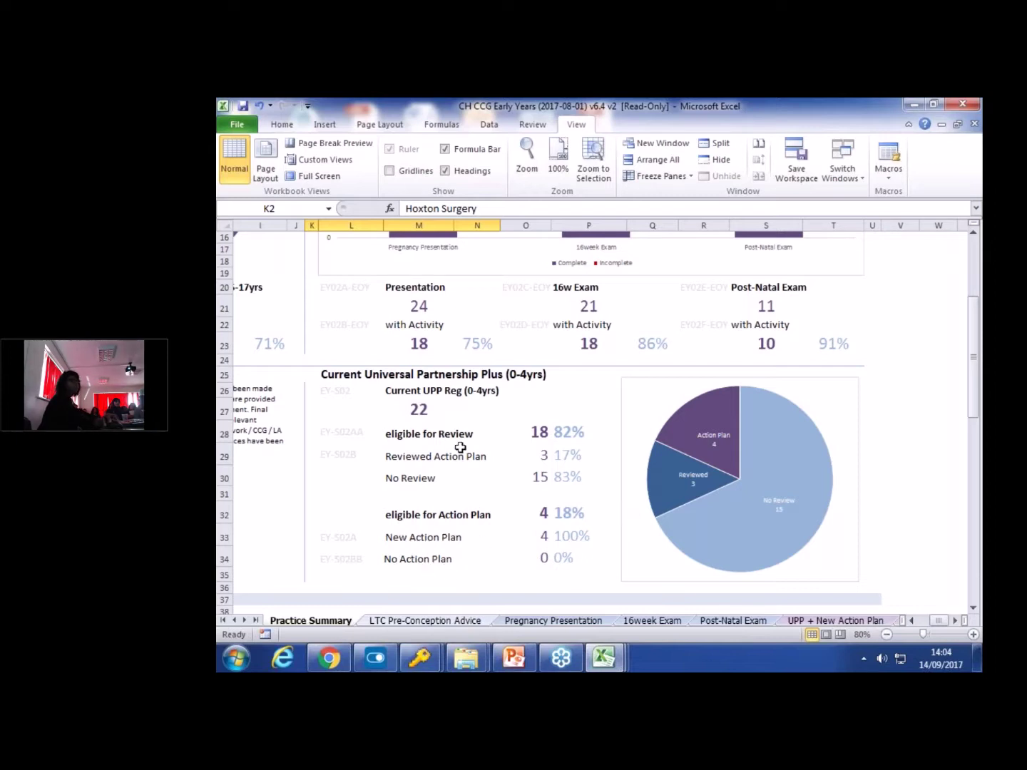
{"action": "left_click_drag", "start_coordinate": [972, 368], "coordinate": [971, 315]}
{"action": "left_click_drag", "start_coordinate": [939, 620], "coordinate": [889, 627]}
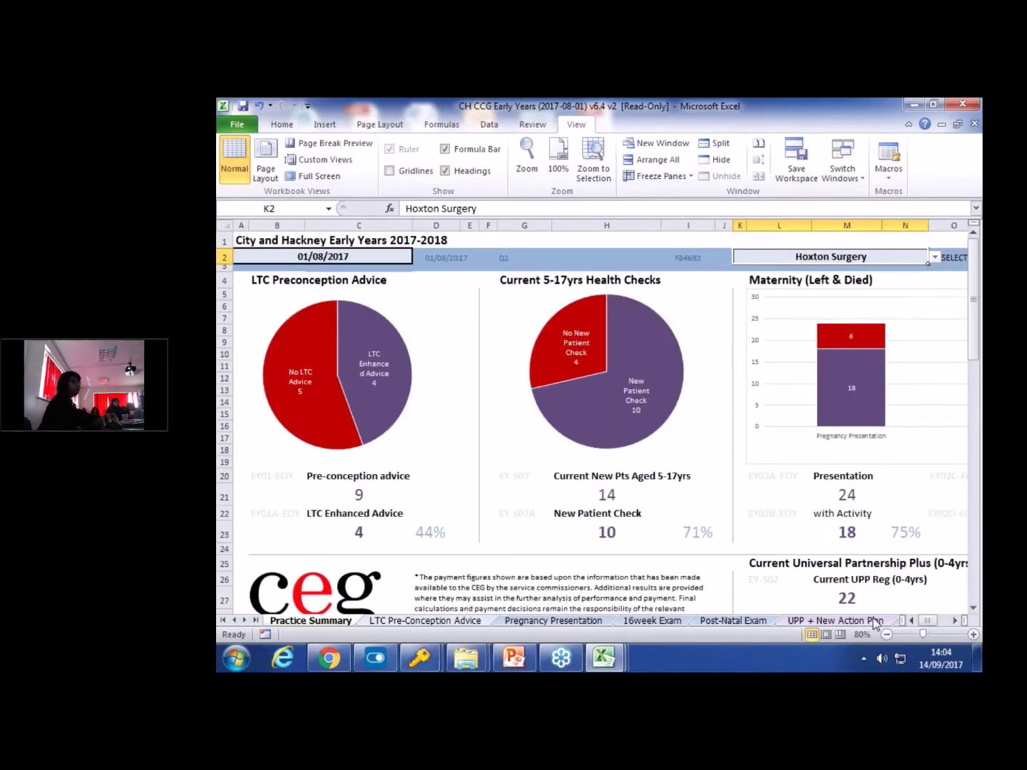